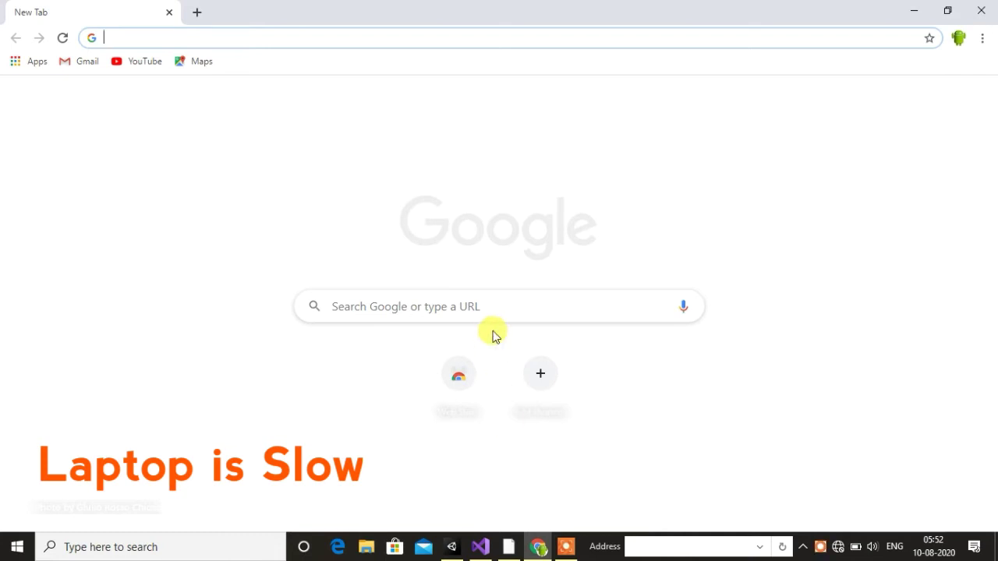
- Enter unity as the Google search term and connect the laptop to the vivo 1610 Wi-Fi network
{"action": "left_click", "coordinate": [484, 307]}
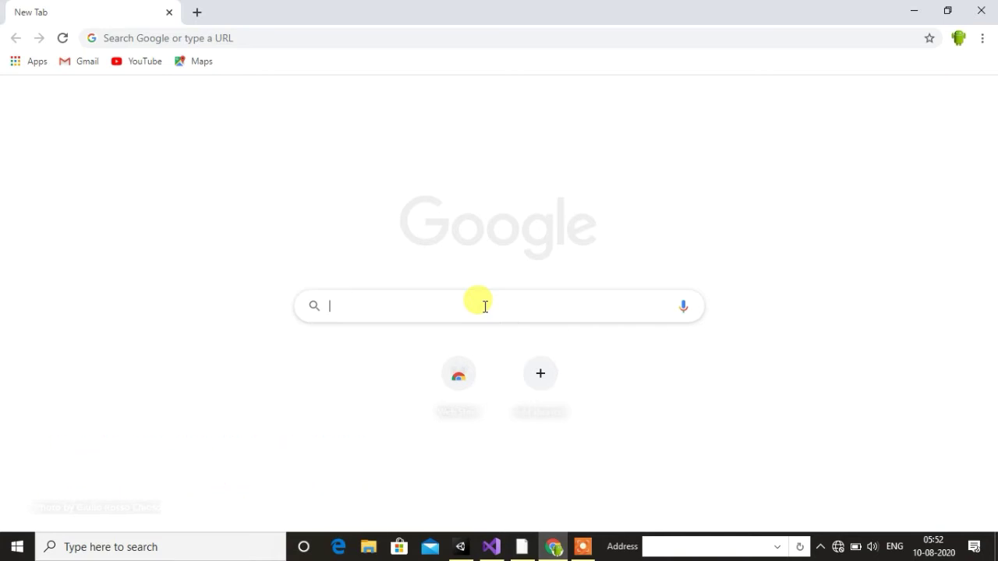
{"action": "type", "text": "unity"}
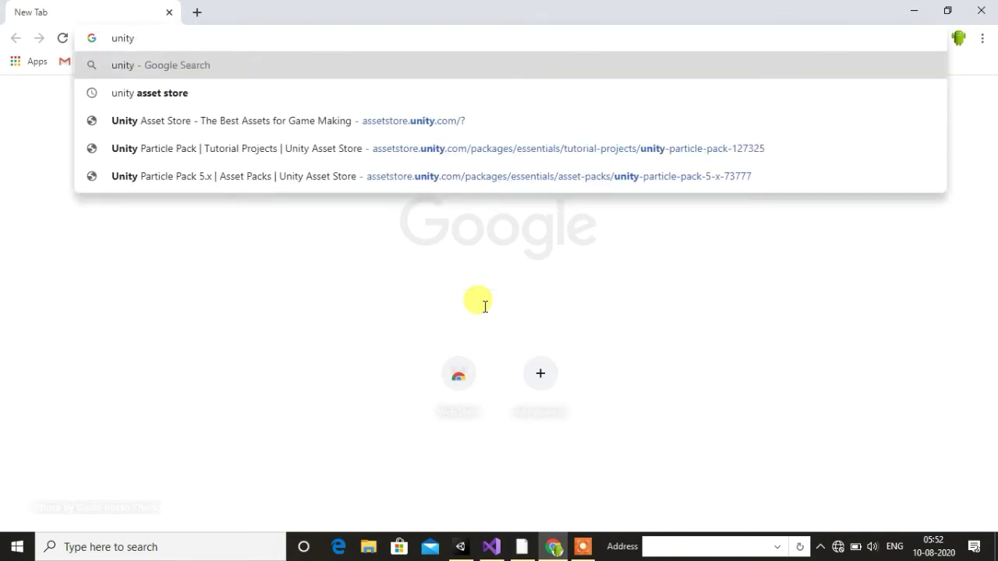
{"action": "left_click", "coordinate": [841, 554]}
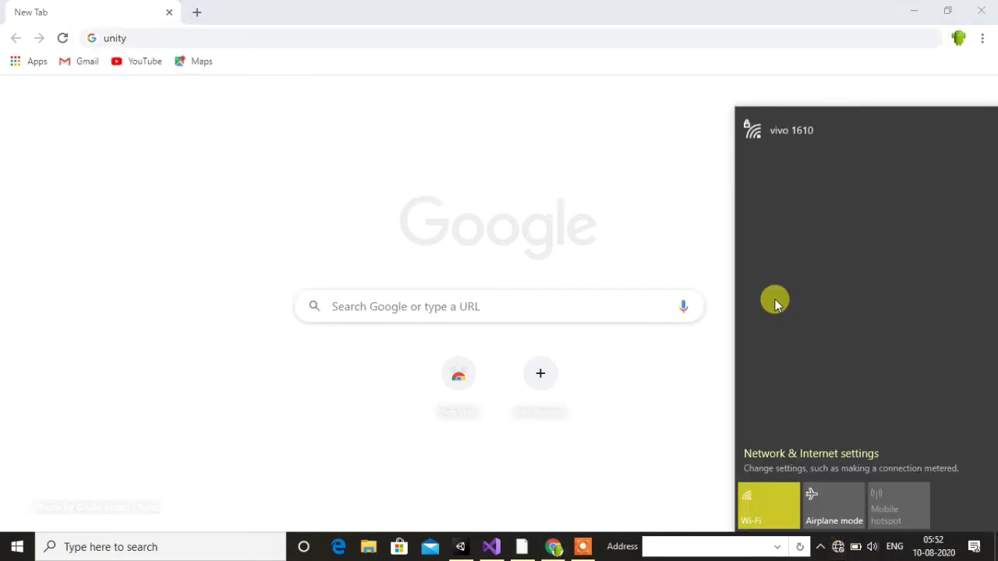
{"action": "left_click", "coordinate": [780, 134]}
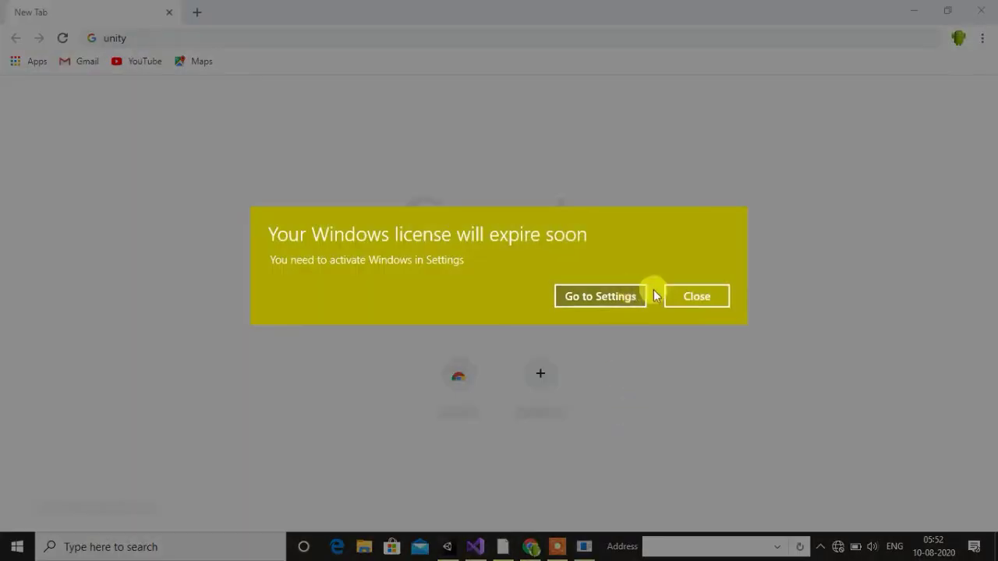
{"action": "left_click", "coordinate": [693, 296]}
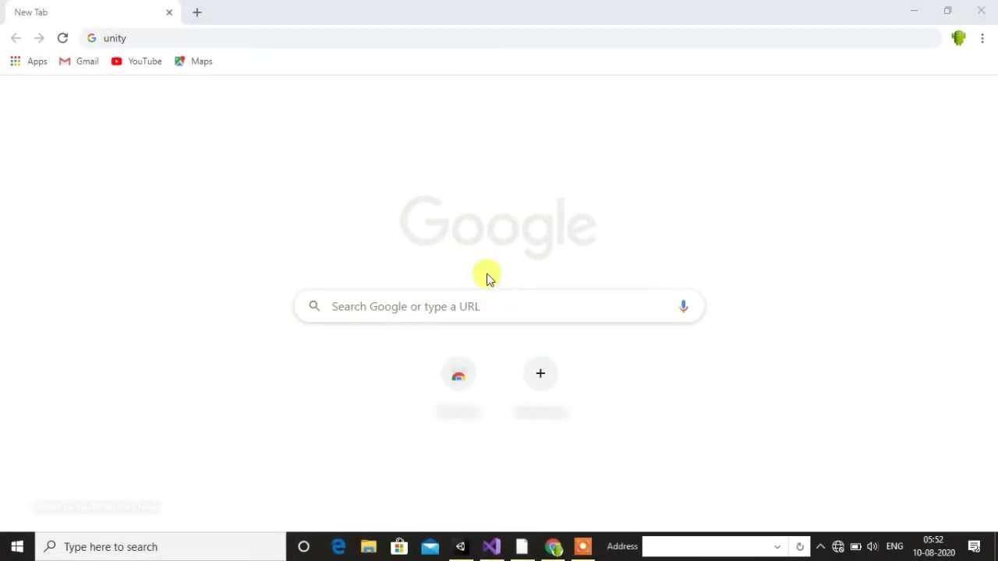
- Run the web search for unity and open the Unity Real-Time Development Platform result
{"action": "left_click", "coordinate": [422, 37]}
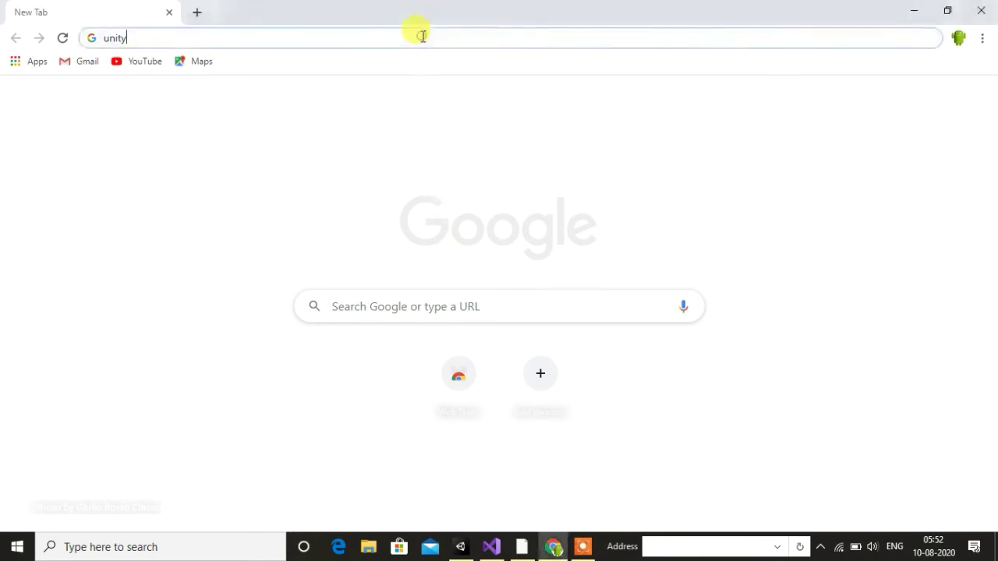
{"action": "key", "text": "Return"}
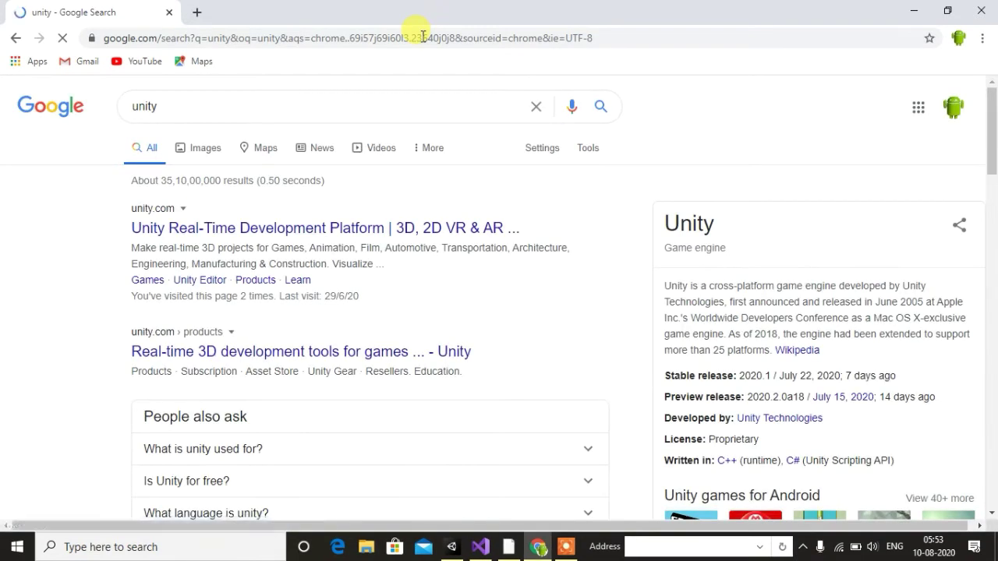
{"action": "left_click", "coordinate": [286, 234]}
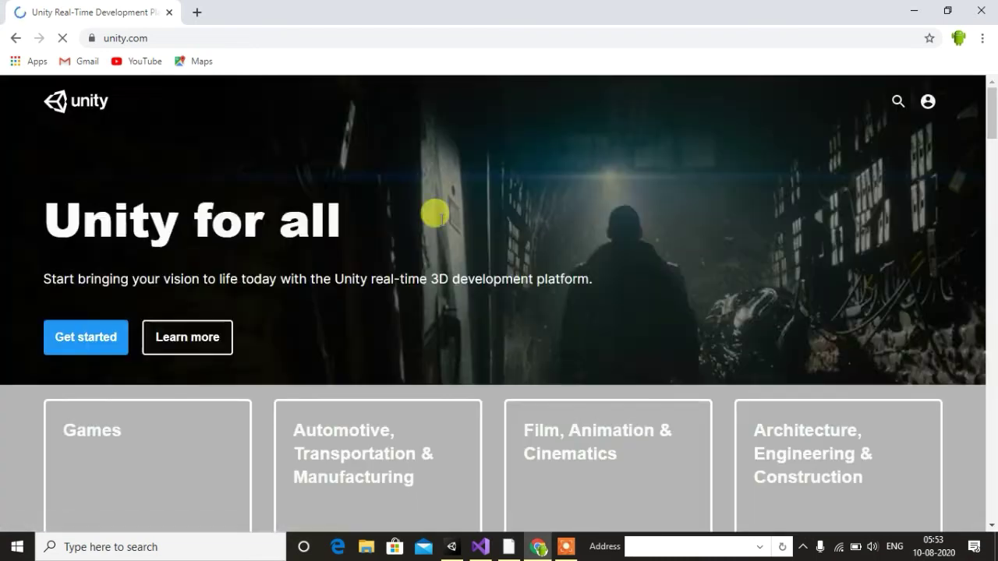
- Open Unity's plans and pricing page through Get started and show the Individual plans
{"action": "mouse_move", "coordinate": [993, 125]}
{"action": "left_mouse_down"}
{"action": "mouse_move", "coordinate": [987, 156]}
{"action": "mouse_move", "coordinate": [989, 111]}
{"action": "left_mouse_up"}
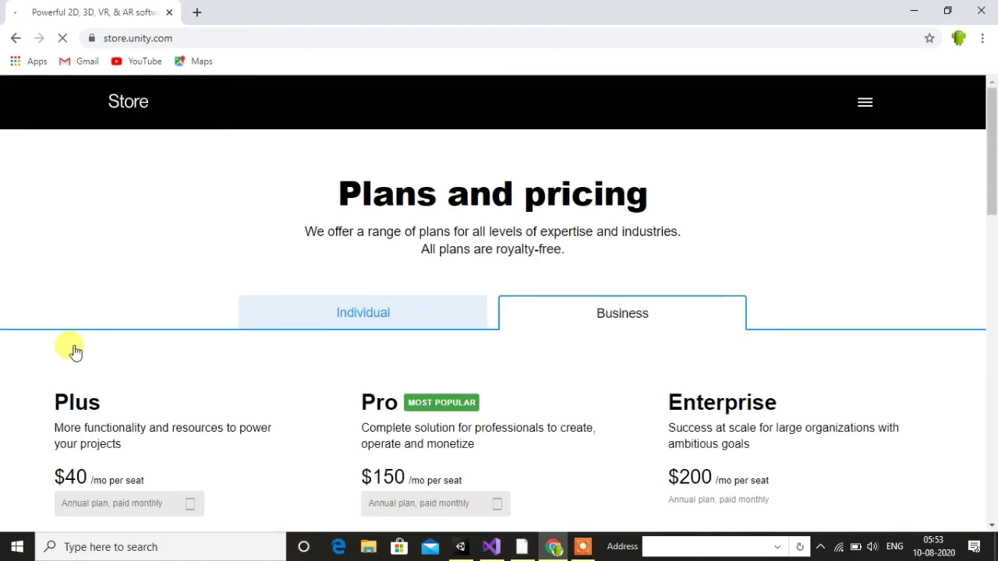
{"action": "left_click_drag", "start_coordinate": [994, 165], "coordinate": [987, 184]}
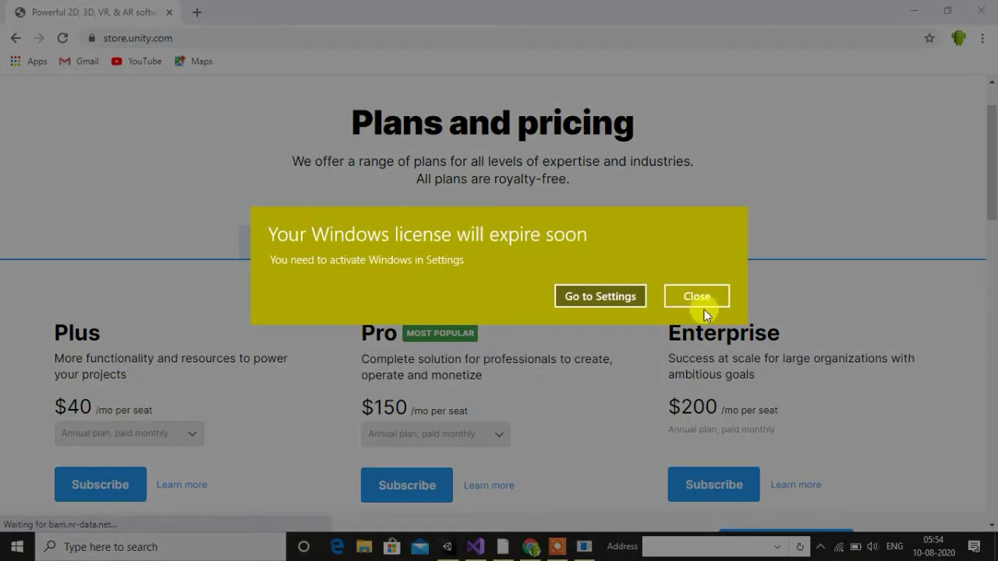
{"action": "left_click", "coordinate": [697, 298]}
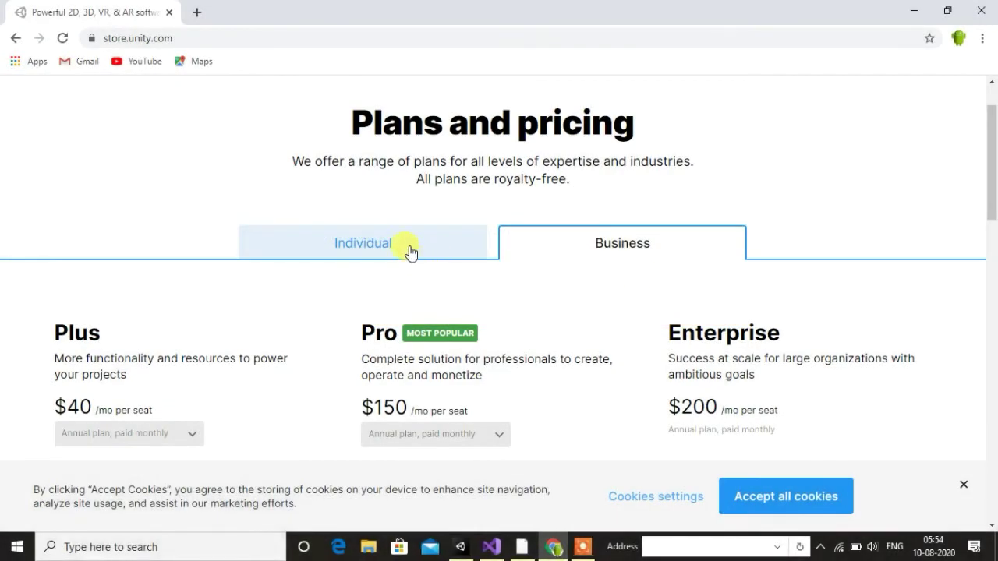
{"action": "left_click", "coordinate": [411, 251]}
{"action": "left_click", "coordinate": [387, 254]}
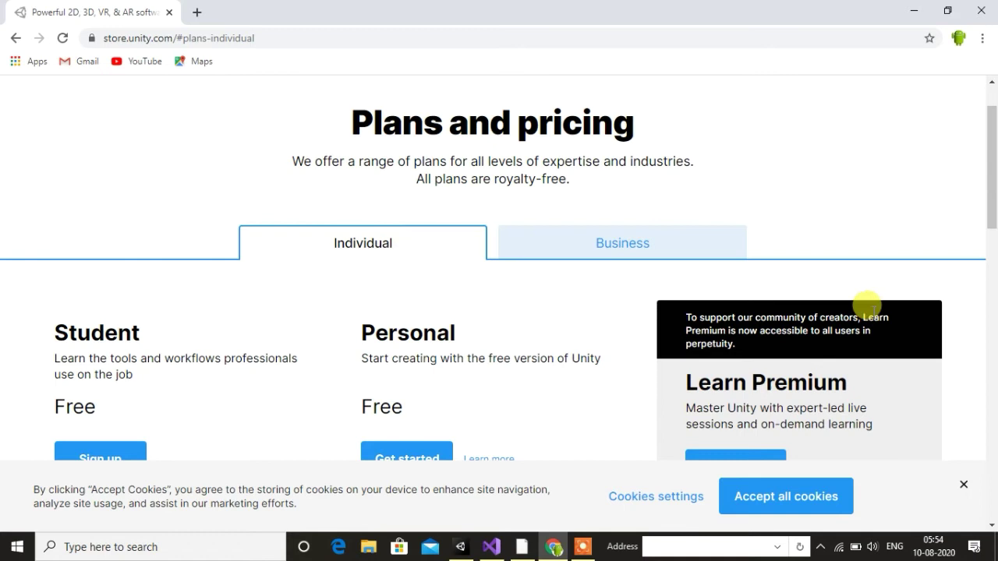
{"action": "left_click_drag", "start_coordinate": [992, 214], "coordinate": [987, 251]}
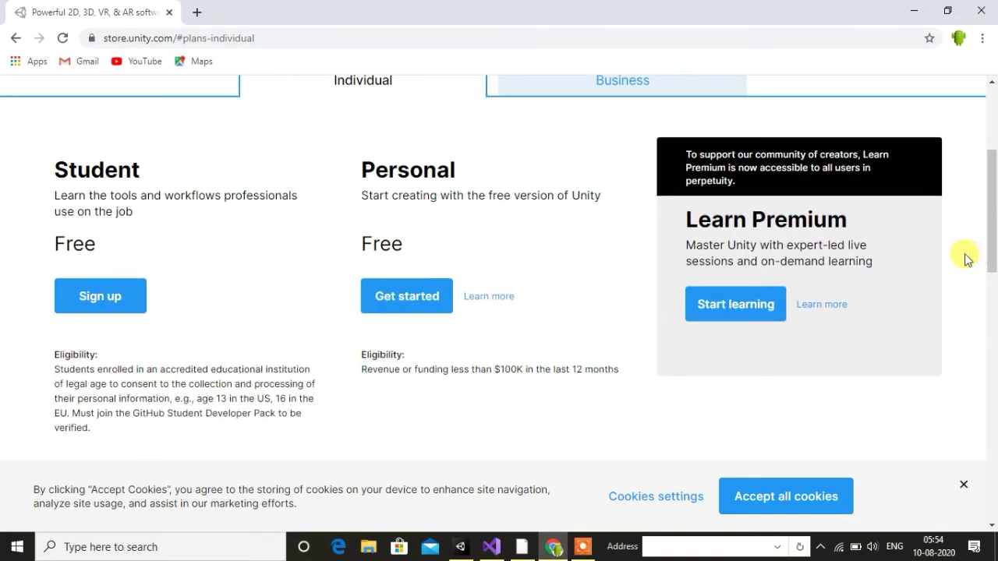
- Get started with the free Personal plan and dismiss the Windows license notice
{"action": "left_click", "coordinate": [402, 302]}
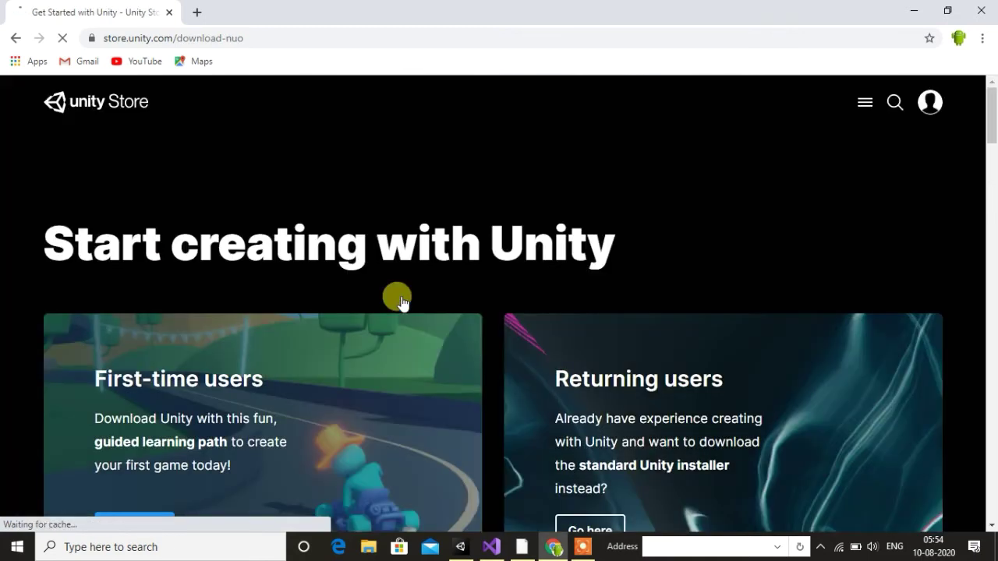
{"action": "mouse_move", "coordinate": [988, 121]}
{"action": "left_mouse_down"}
{"action": "mouse_move", "coordinate": [991, 219]}
{"action": "mouse_move", "coordinate": [990, 136]}
{"action": "left_mouse_up"}
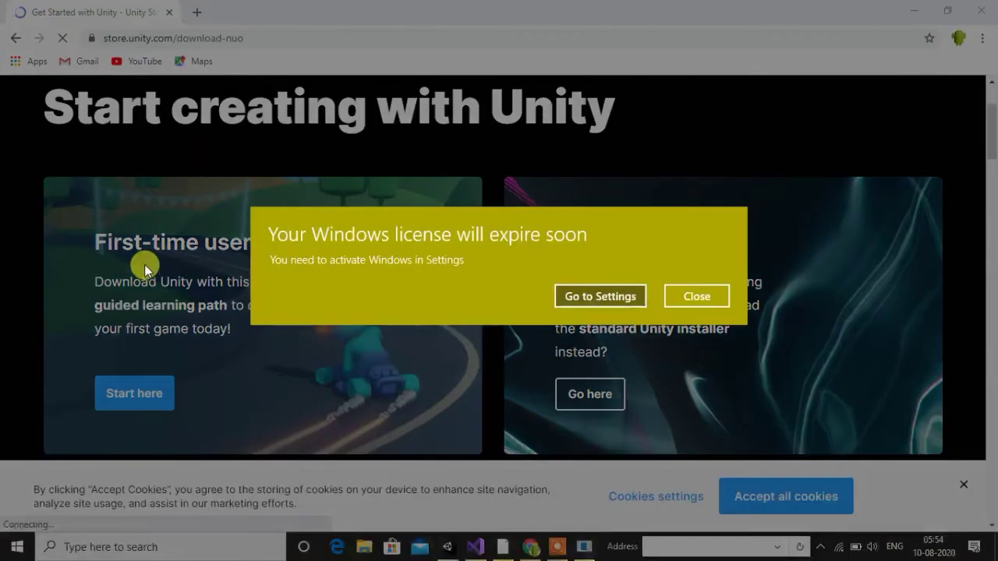
{"action": "left_click", "coordinate": [697, 295]}
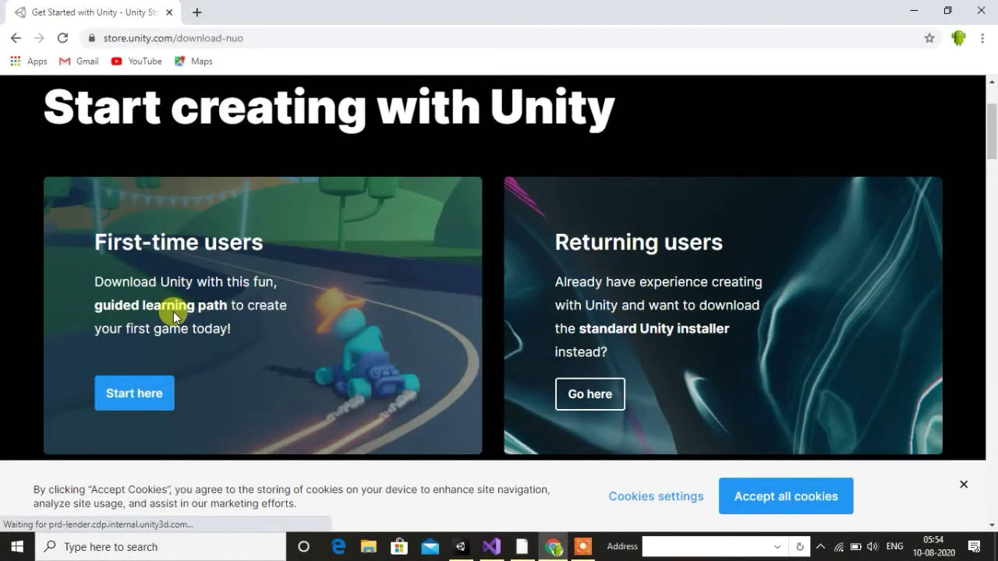
- Start the first-time users download of Unity and agree to its terms
{"action": "left_click", "coordinate": [150, 394]}
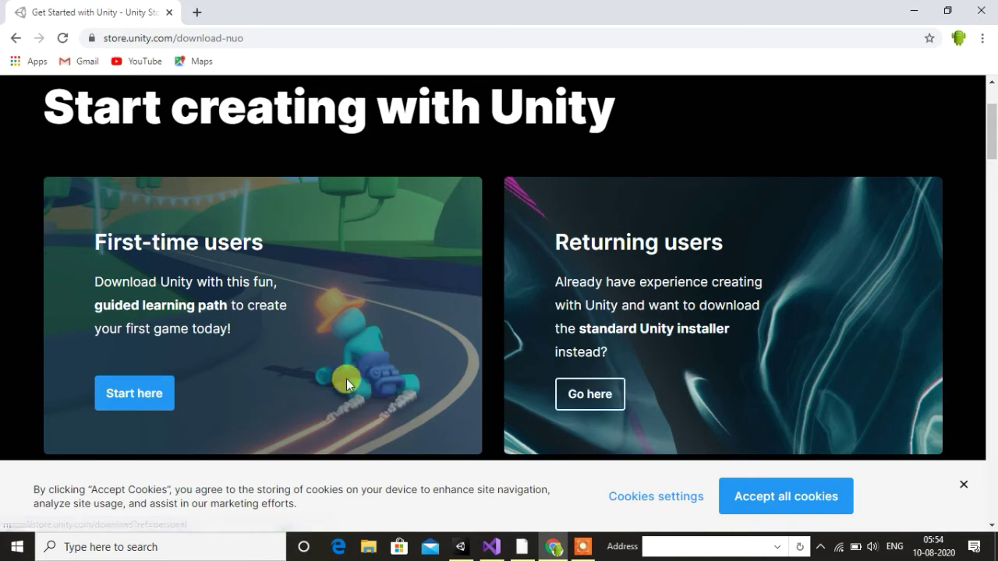
{"action": "left_click", "coordinate": [136, 403]}
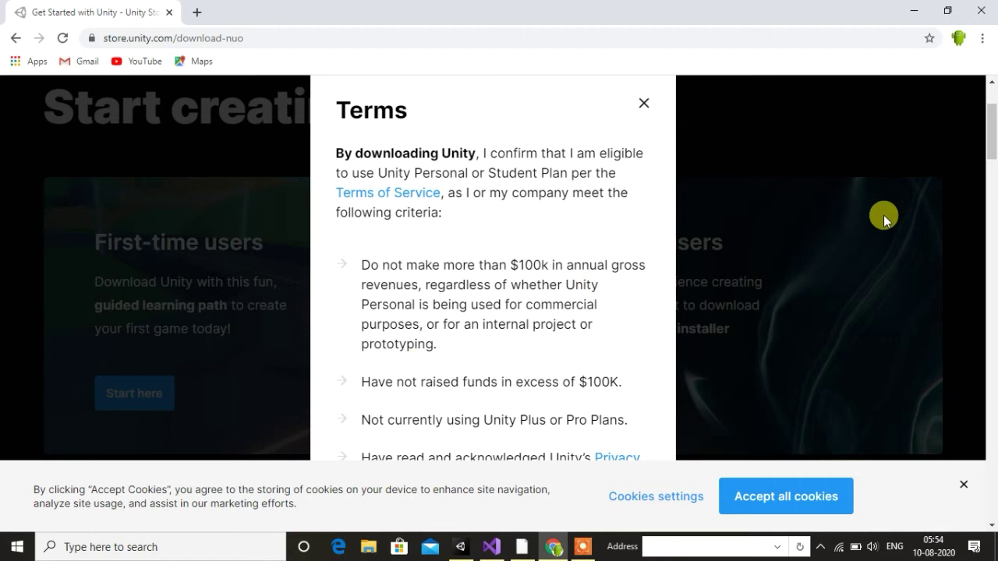
{"action": "left_click_drag", "start_coordinate": [993, 118], "coordinate": [992, 148]}
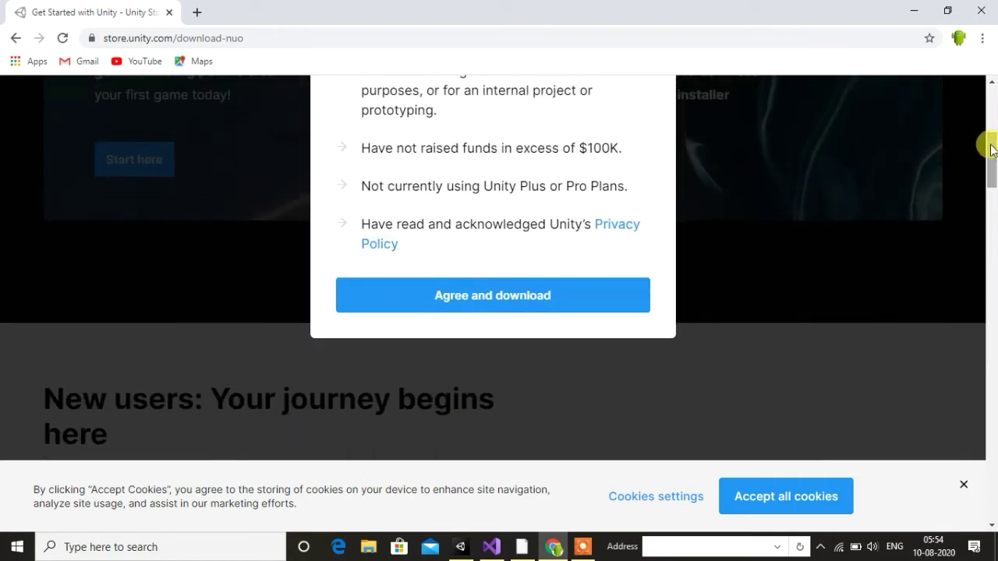
{"action": "left_click", "coordinate": [513, 300]}
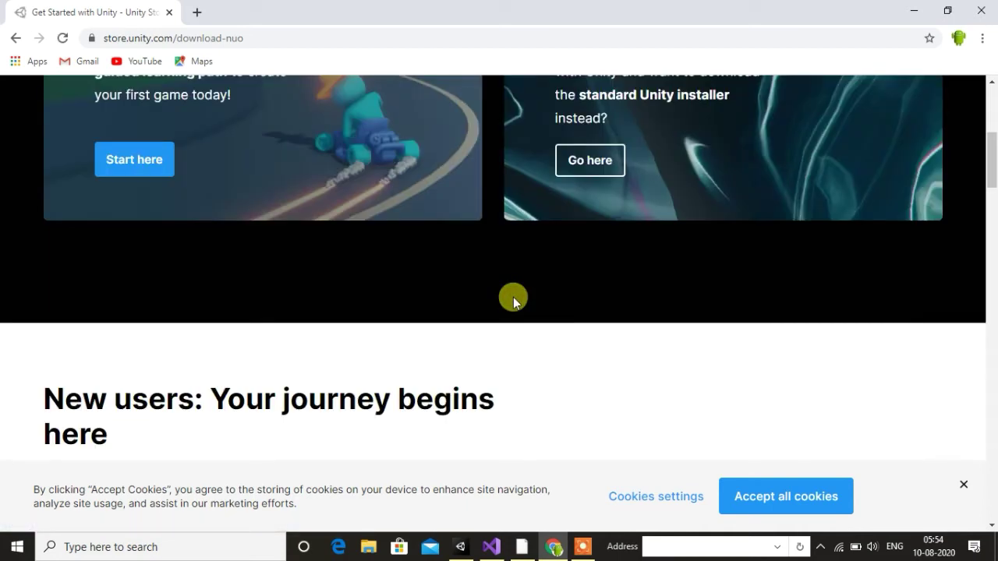
- Request the first-time users download again, agreeing to the terms, and accept all cookies on the site
{"action": "left_click_drag", "start_coordinate": [986, 145], "coordinate": [987, 129]}
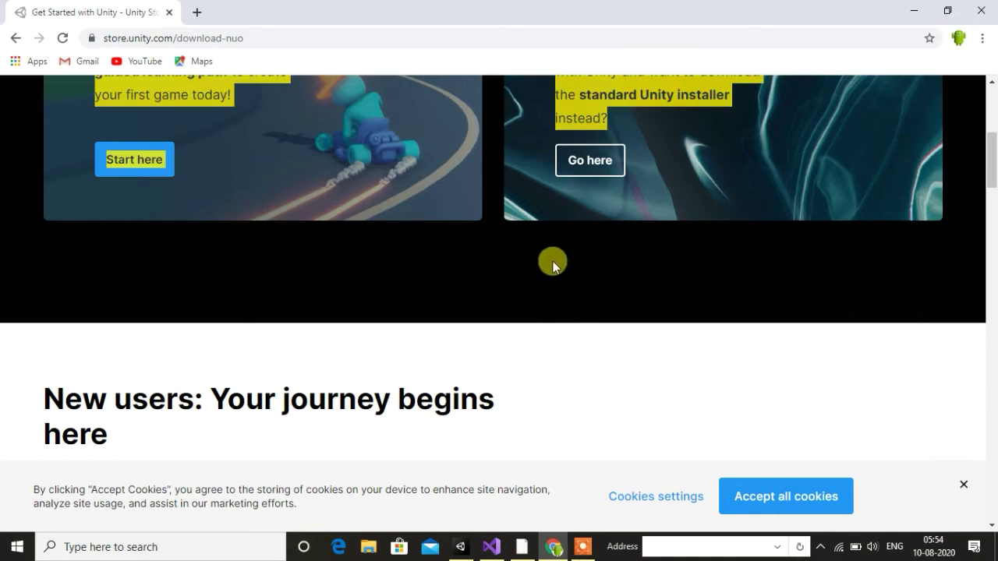
{"action": "left_click", "coordinate": [433, 204]}
{"action": "left_click", "coordinate": [137, 160]}
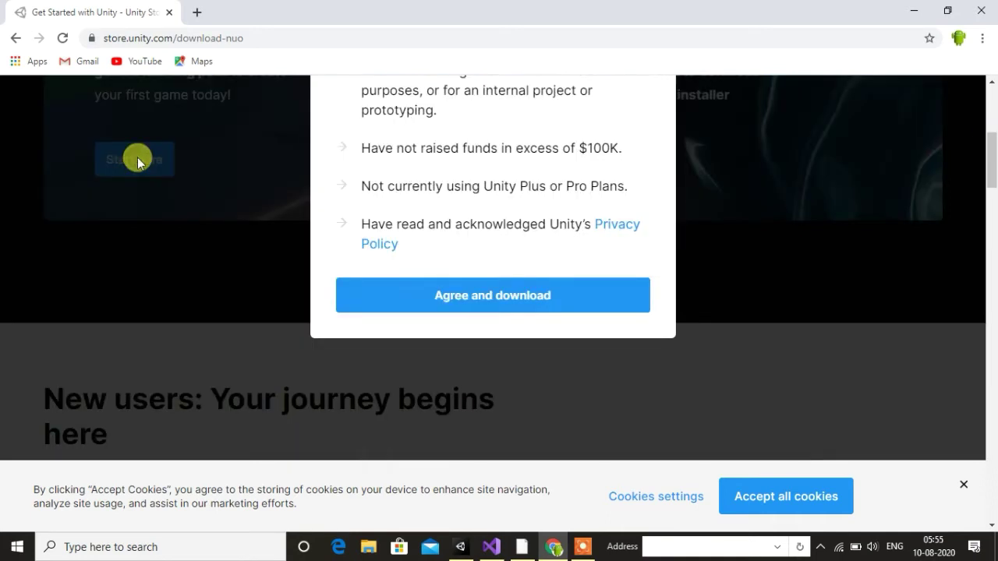
{"action": "left_click", "coordinate": [473, 294]}
{"action": "left_click_drag", "start_coordinate": [990, 195], "coordinate": [987, 129]}
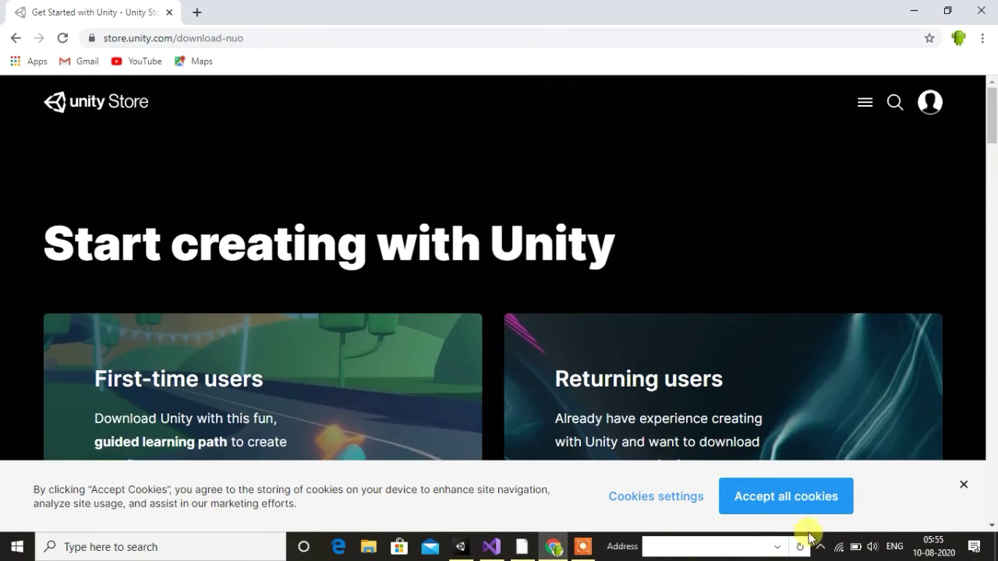
{"action": "left_click", "coordinate": [811, 507]}
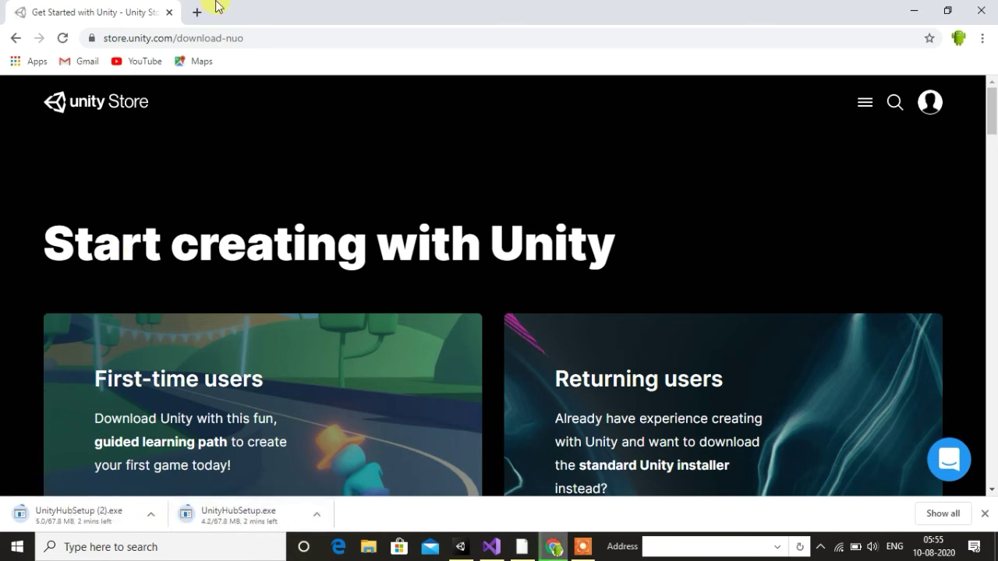
- Open the browser's downloads list and show the downloaded UnityHubSetup.exe in its folder
{"action": "key", "text": "ctrl+j"}
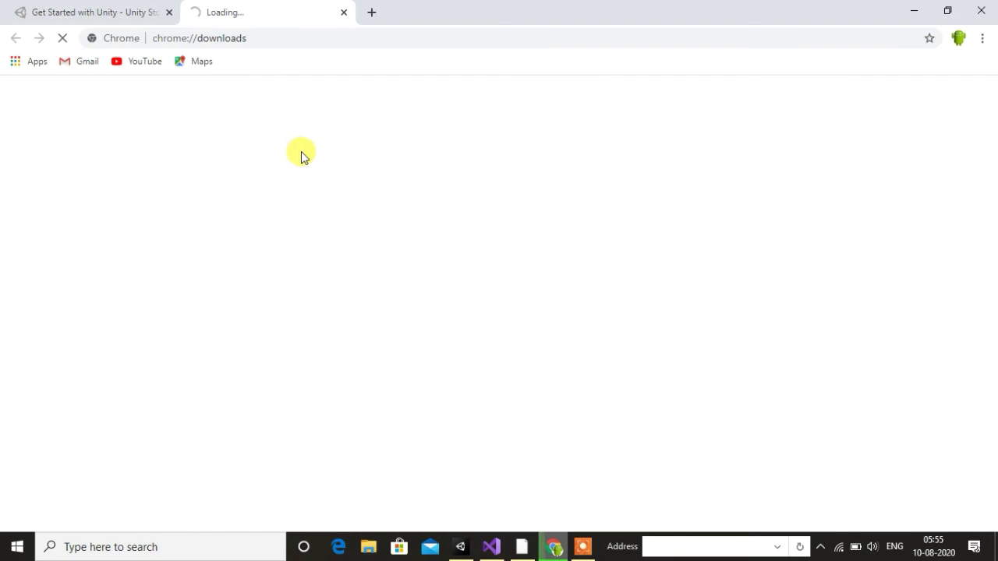
{"action": "left_click", "coordinate": [343, 14]}
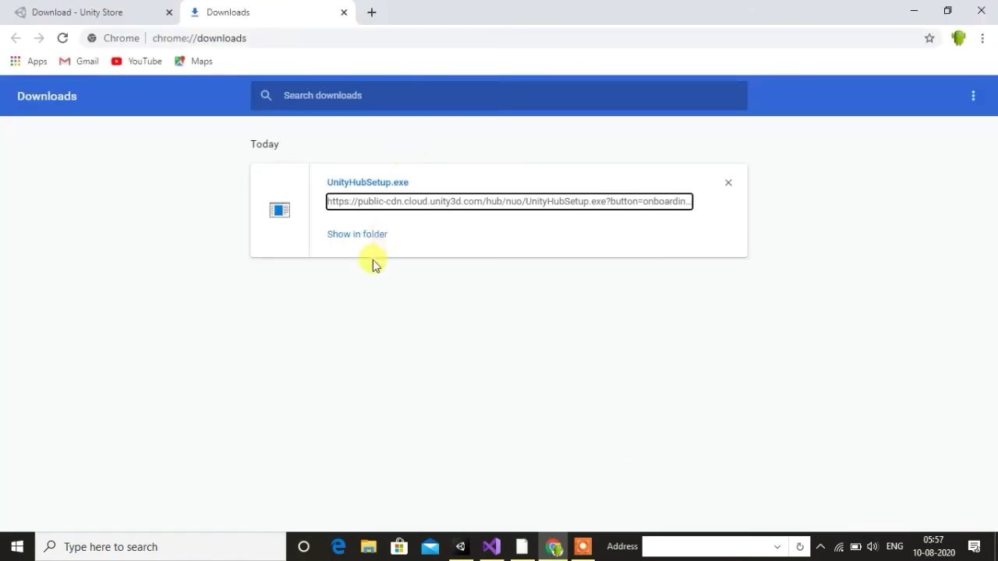
{"action": "left_click", "coordinate": [369, 243]}
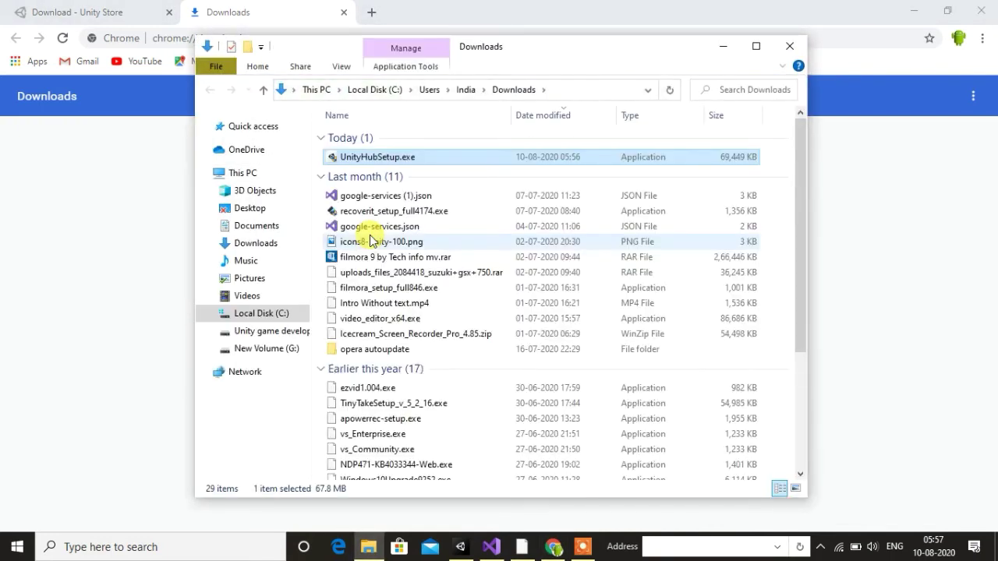
- Launch the UnityHubSetup.exe installer from the Downloads folder
{"action": "double_click", "coordinate": [381, 158]}
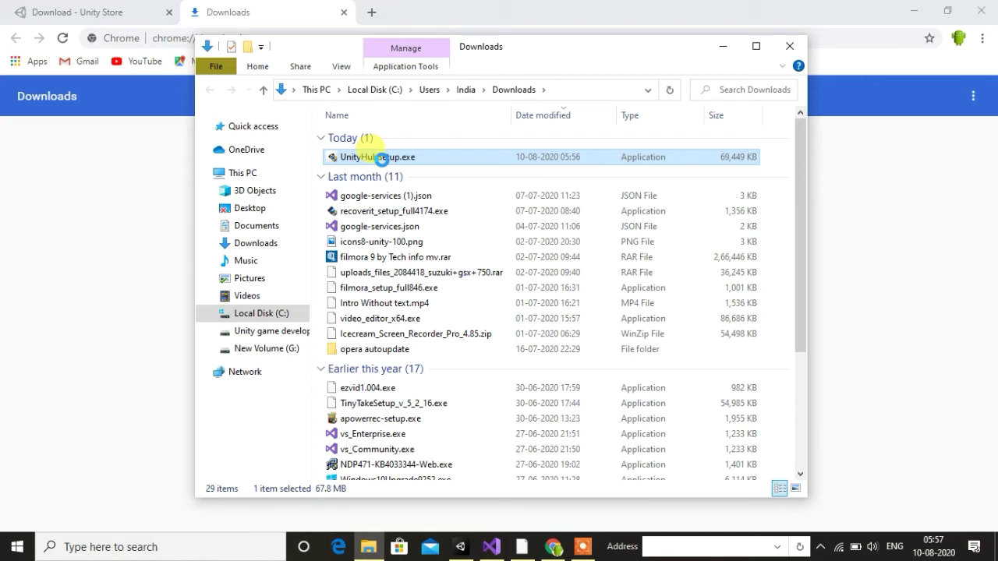
{"action": "right_click", "coordinate": [382, 159]}
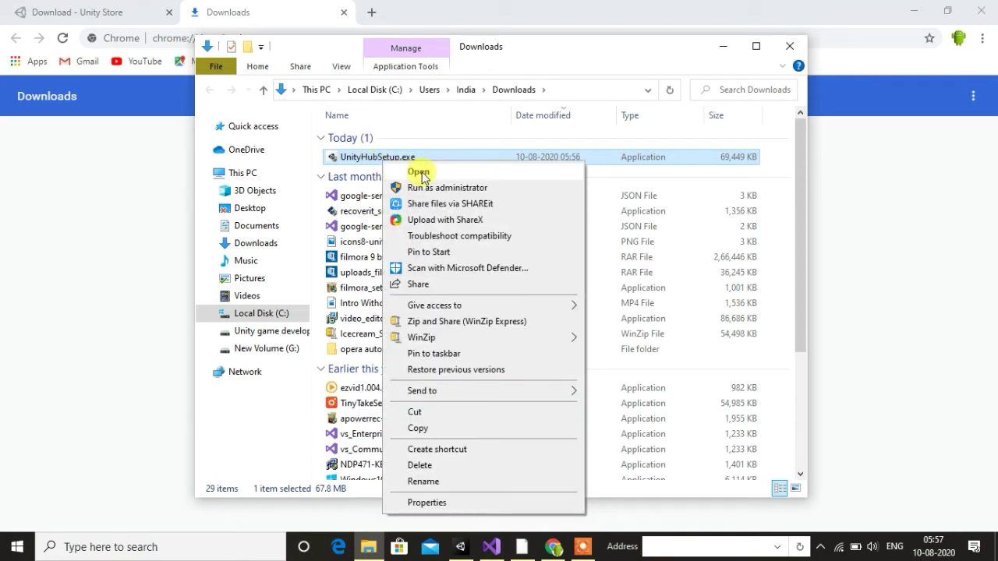
{"action": "left_click", "coordinate": [420, 172]}
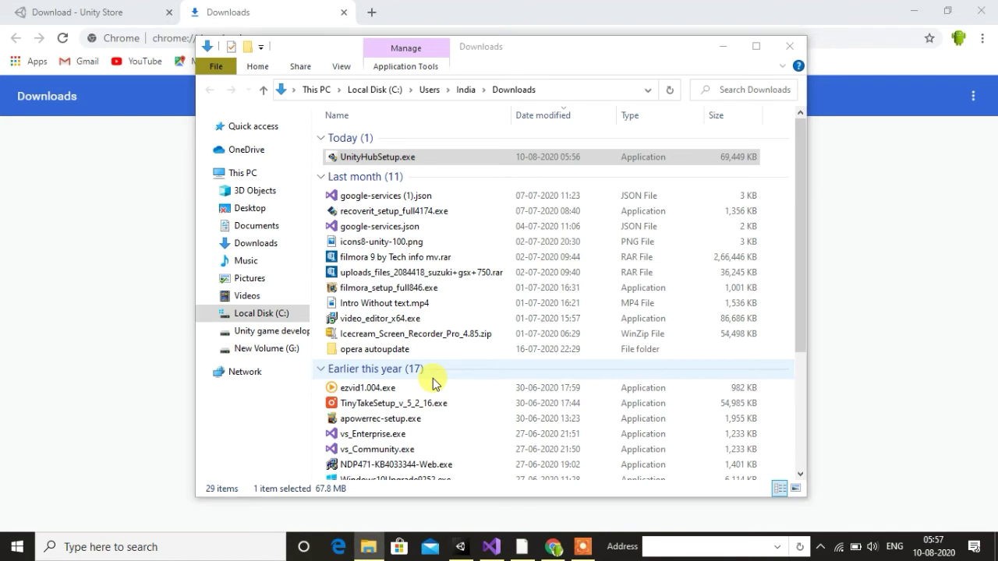
- Minimize the Downloads folder, Unity Hub Setup and browser windows and launch Unity Hub from its desktop shortcut
{"action": "left_click", "coordinate": [721, 49]}
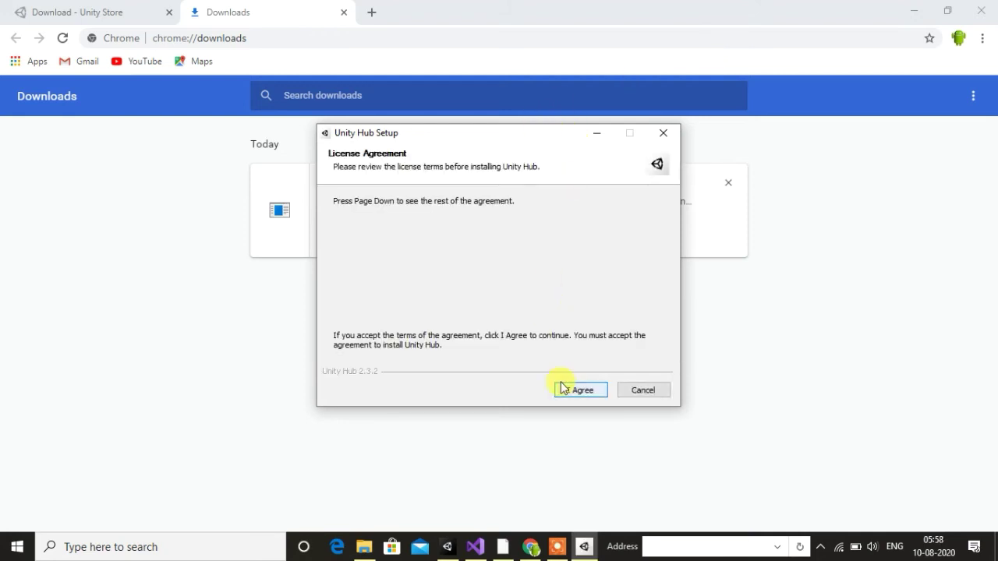
{"action": "left_click", "coordinate": [598, 135]}
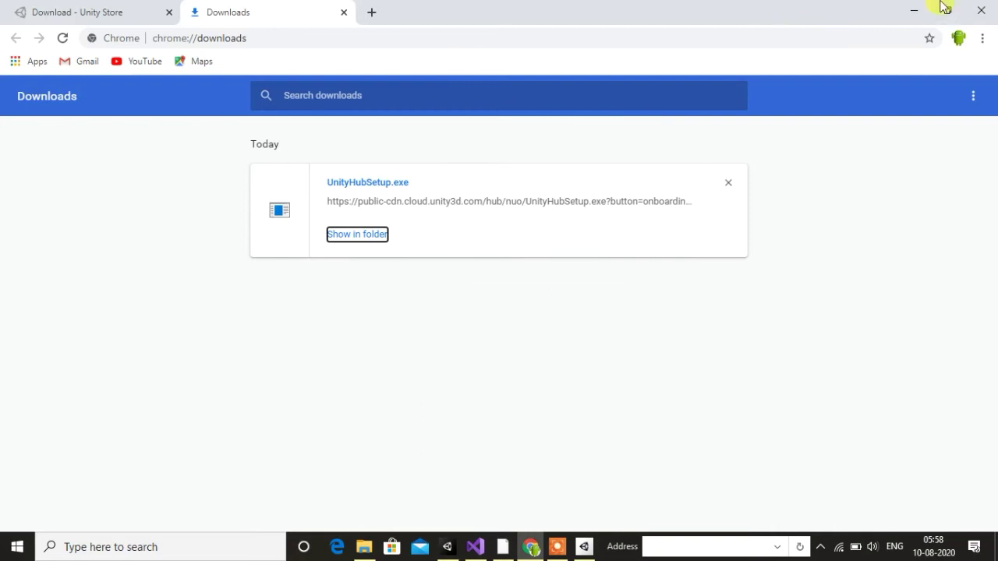
{"action": "left_click", "coordinate": [920, 12]}
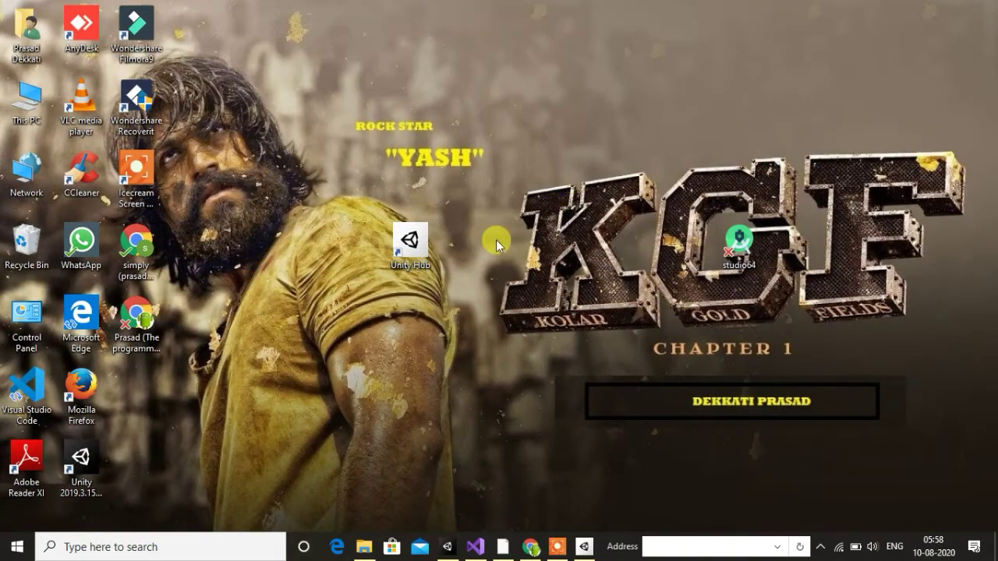
{"action": "double_click", "coordinate": [414, 261]}
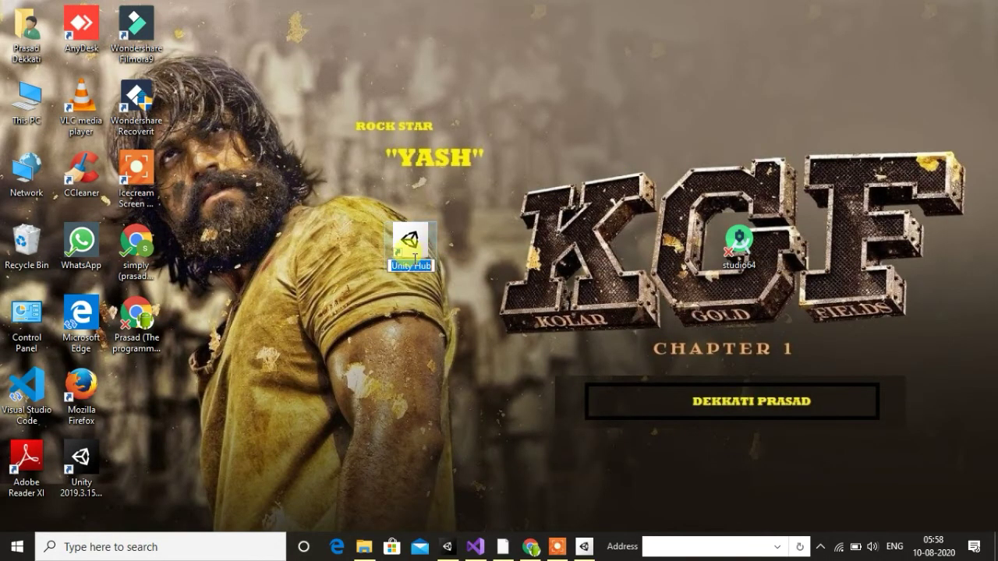
{"action": "left_click", "coordinate": [479, 258]}
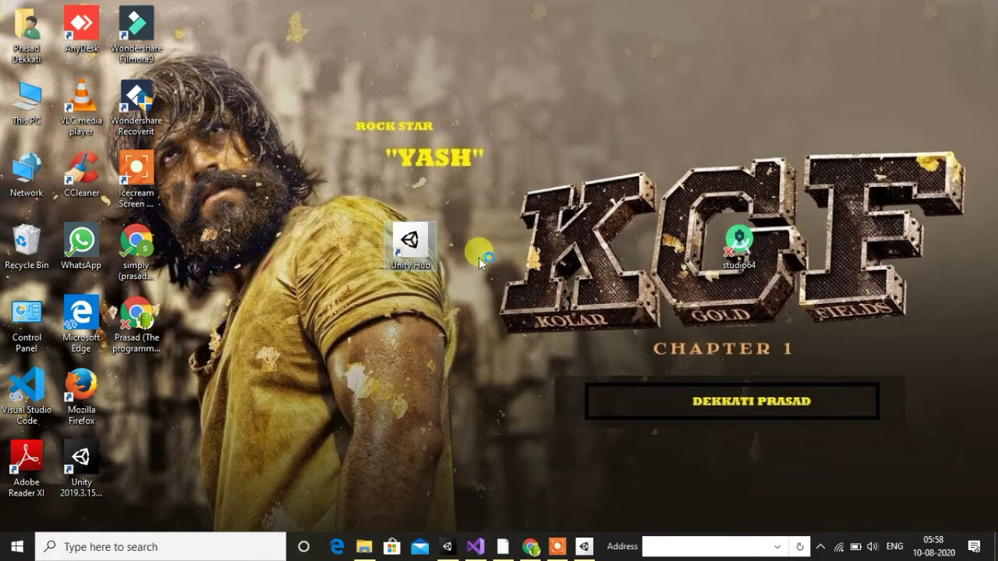
- Review Unity Hub's installs and the module choices for adding Unity 2020.1.1f1, cancel the addition, and minimize Unity Hub
{"action": "double_click", "coordinate": [409, 237]}
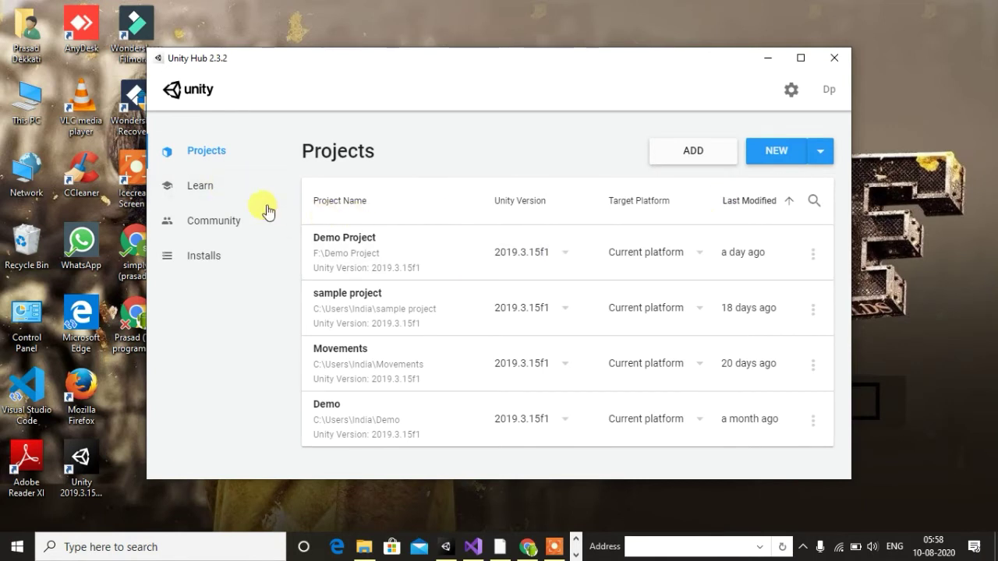
{"action": "left_click", "coordinate": [226, 255]}
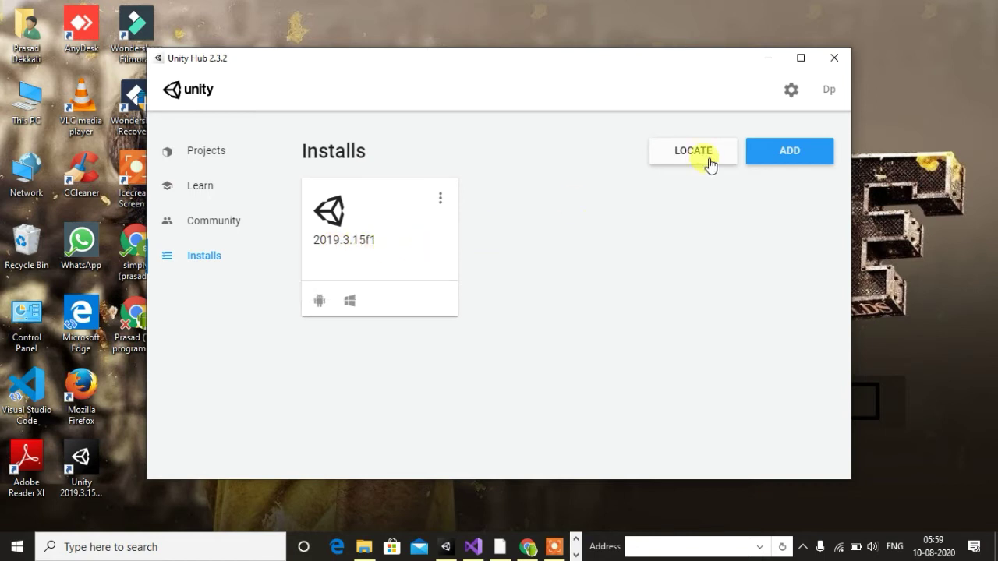
{"action": "left_click", "coordinate": [790, 155]}
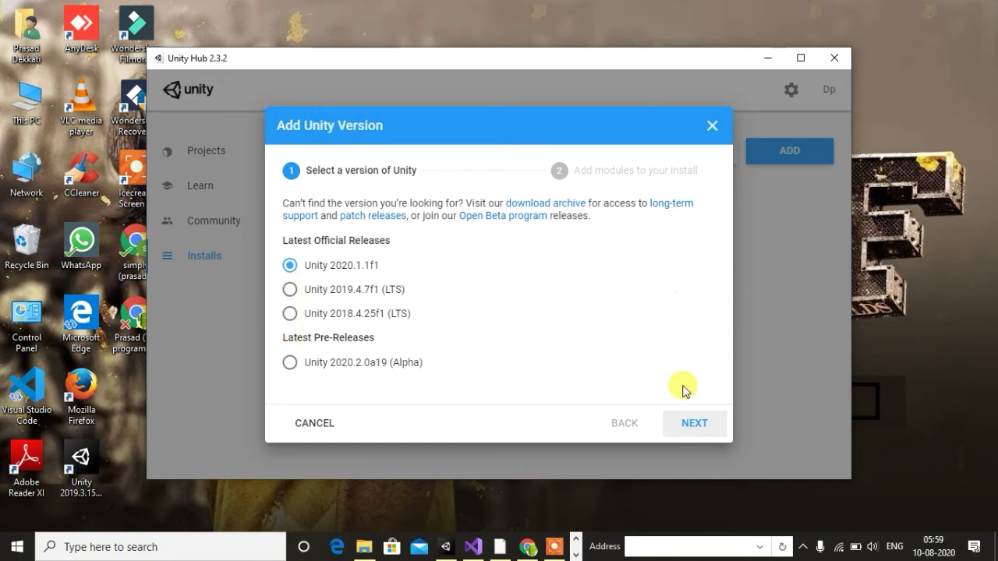
{"action": "left_click", "coordinate": [701, 425]}
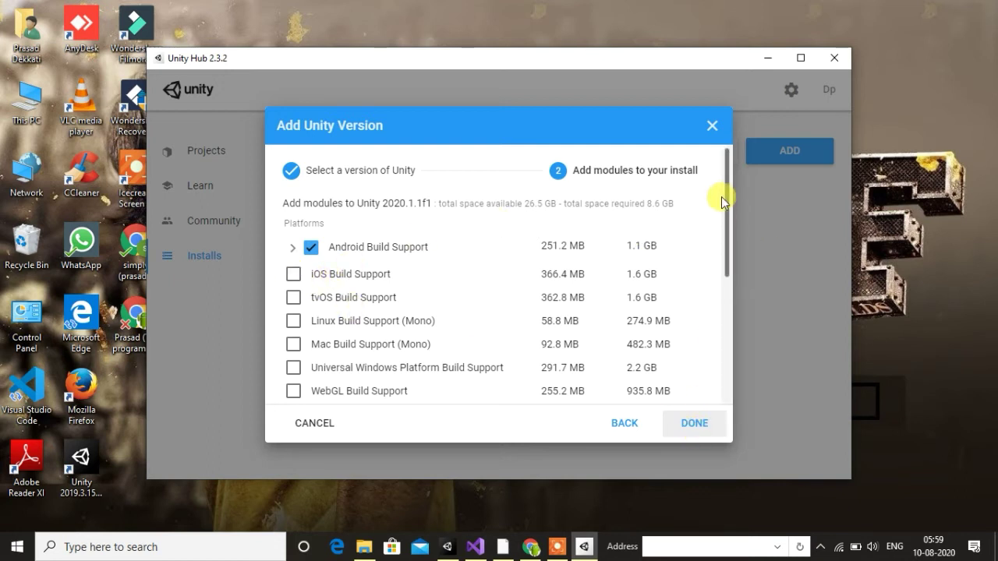
{"action": "left_click", "coordinate": [713, 125]}
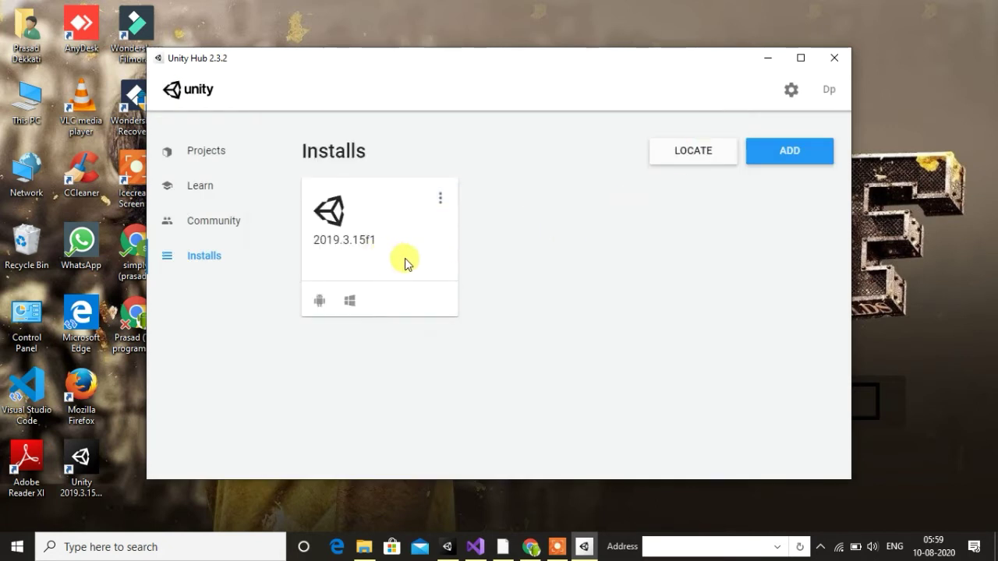
{"action": "left_click", "coordinate": [759, 60]}
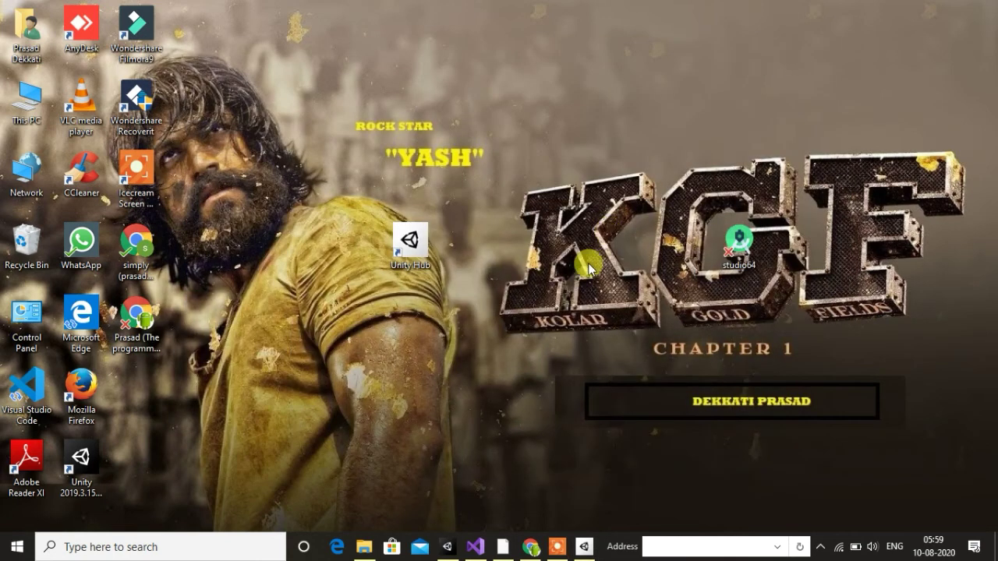
- Open Chrome from the desktop and search Google for "microsoft visual studio"
{"action": "left_click", "coordinate": [144, 327]}
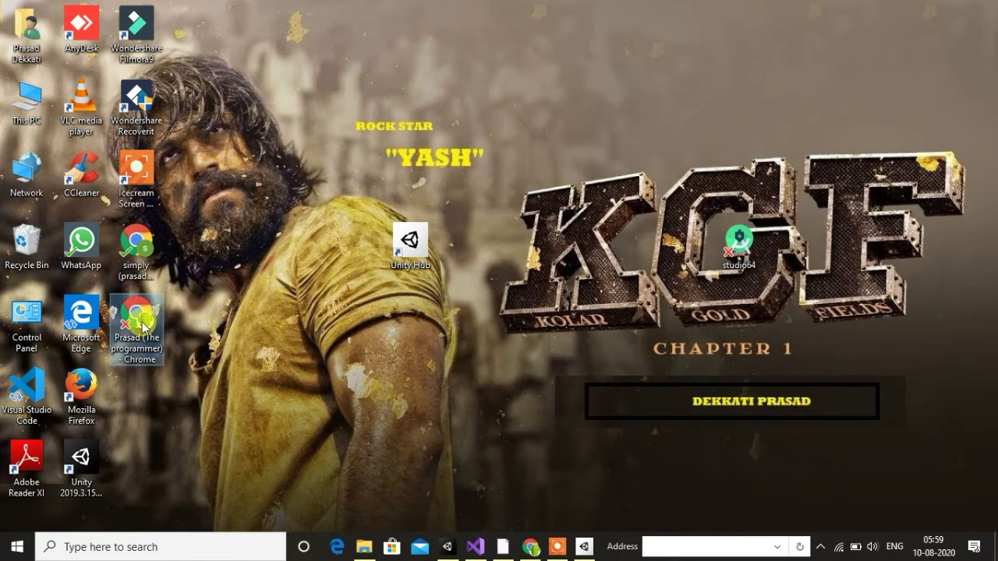
{"action": "double_click", "coordinate": [143, 327]}
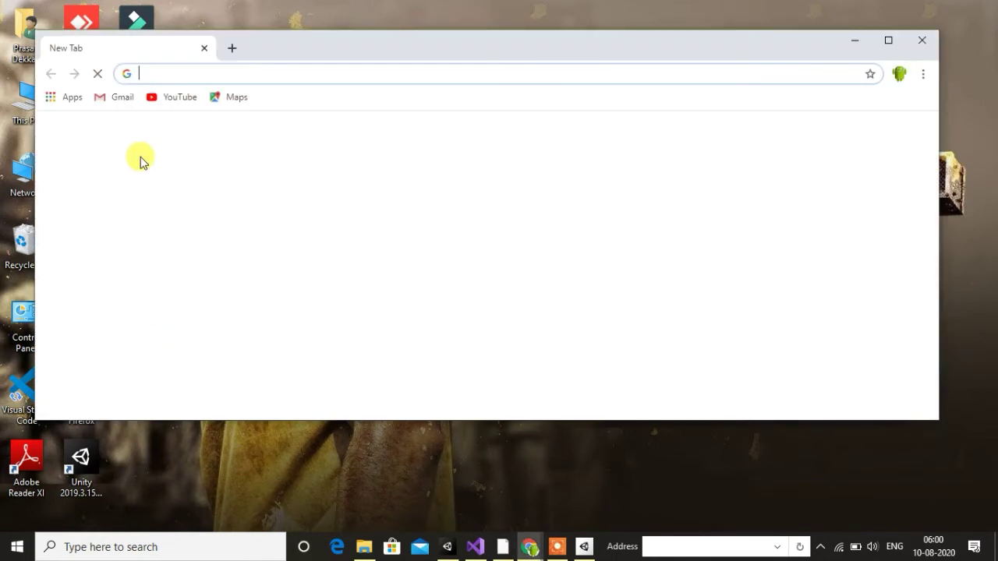
{"action": "type", "text": "mi"}
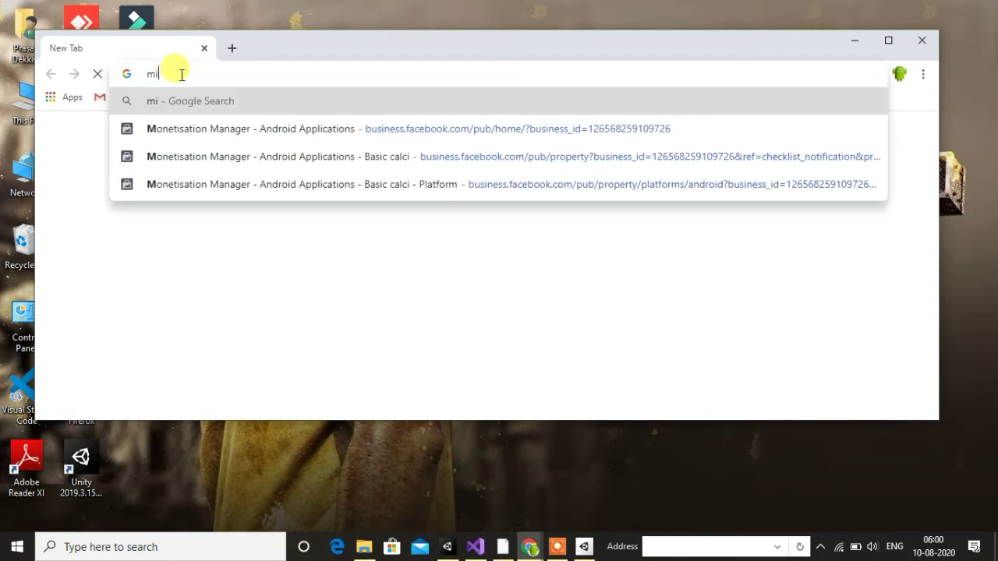
{"action": "type", "text": "cro"}
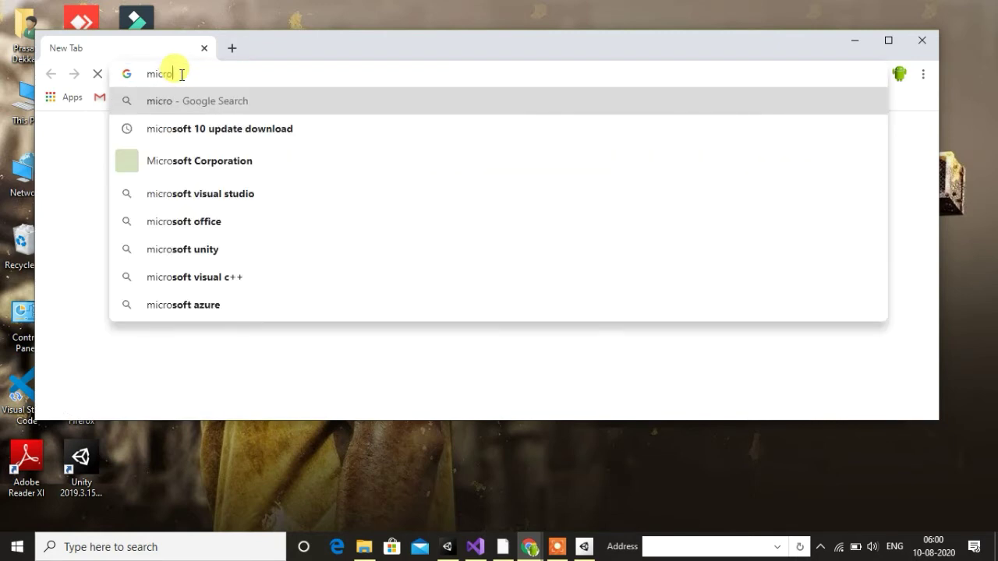
{"action": "type", "text": " spoft visu"}
{"action": "key", "text": "Down"}
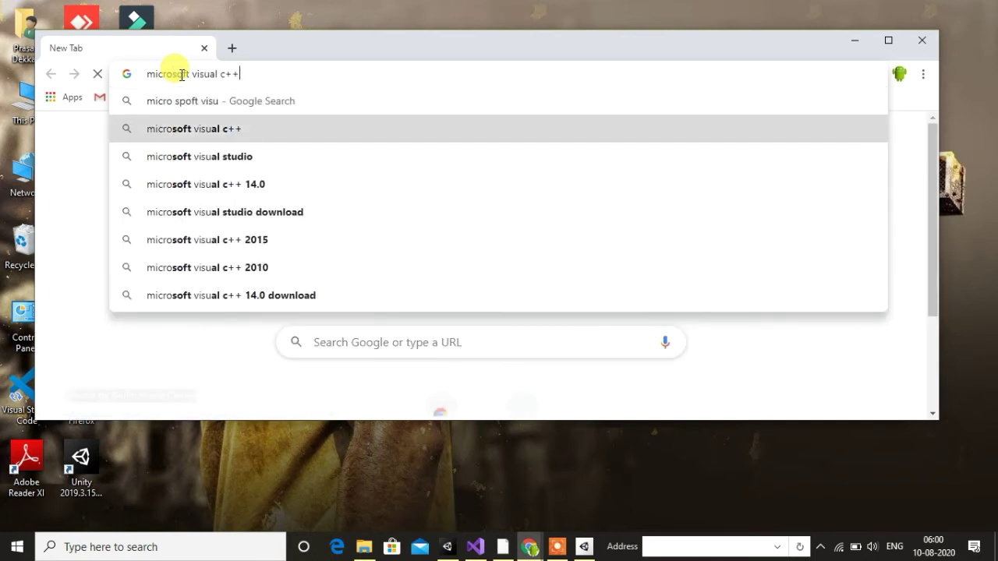
{"action": "key", "text": "Down"}
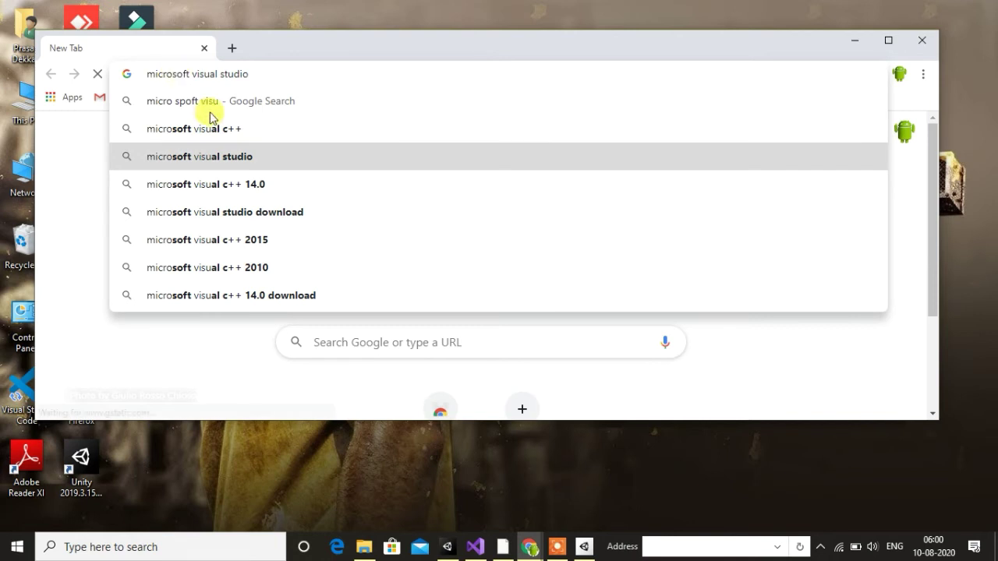
{"action": "left_click", "coordinate": [223, 159]}
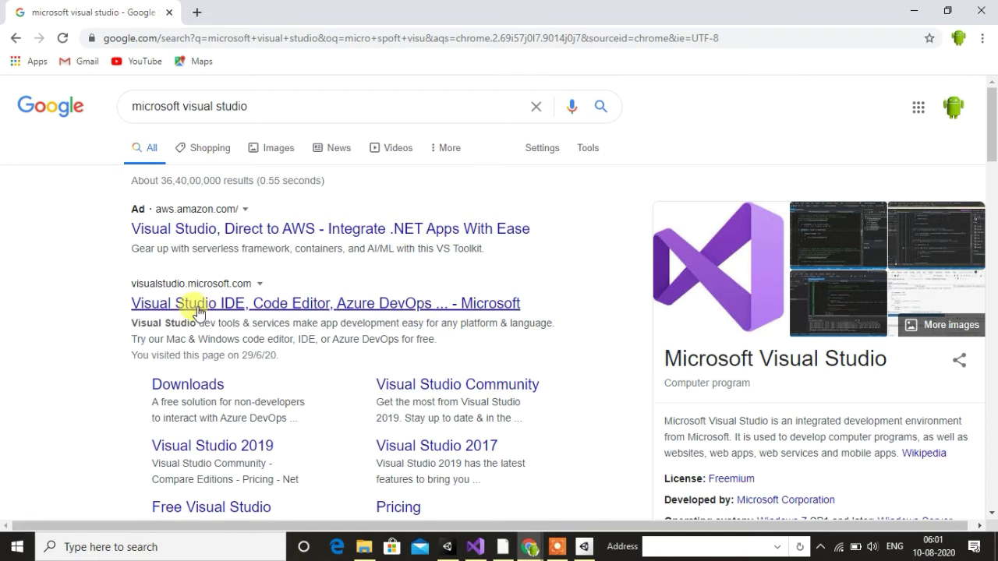
- Show the Windows Visual Studio download options on visualstudio.microsoft.com, and return to the refreshed desktop
{"action": "left_click", "coordinate": [250, 314]}
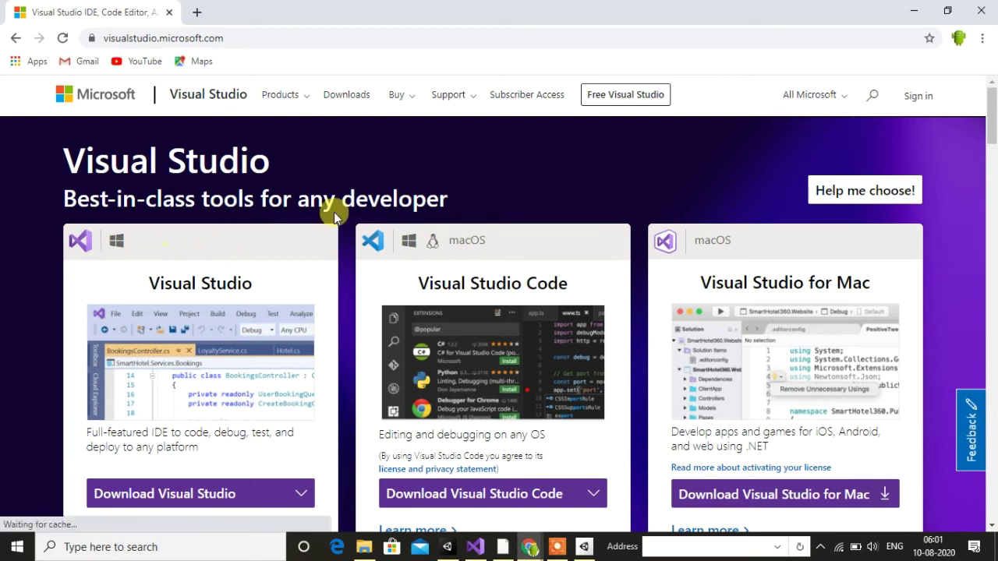
{"action": "left_click", "coordinate": [200, 500]}
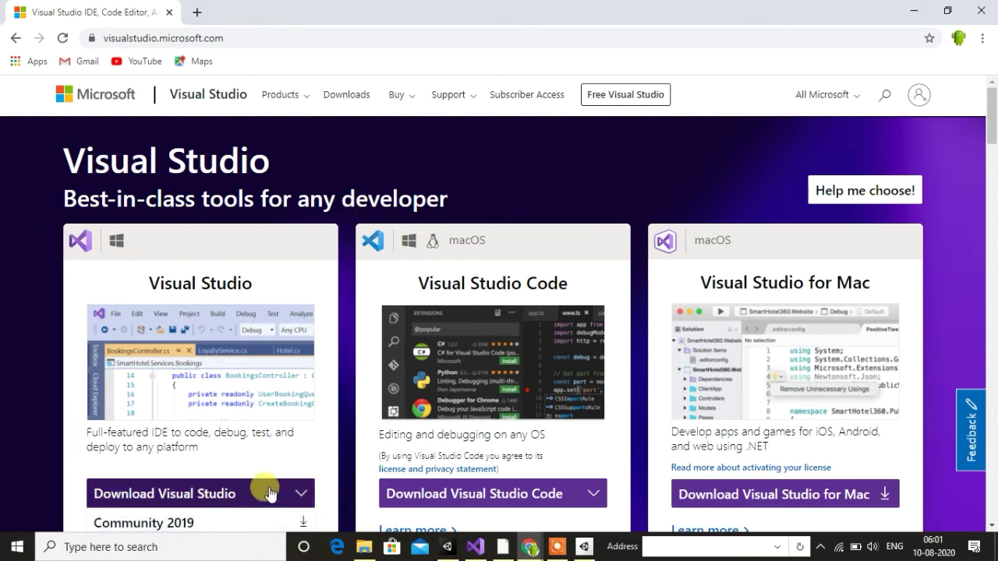
{"action": "mouse_move", "coordinate": [252, 492]}
{"action": "left_click", "coordinate": [915, 12]}
{"action": "right_click", "coordinate": [698, 83]}
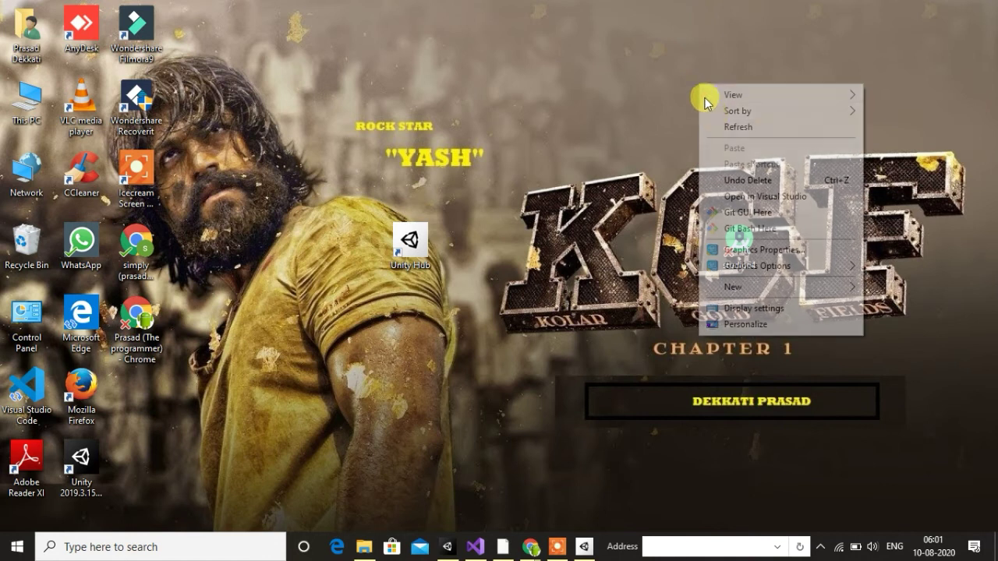
{"action": "left_click", "coordinate": [712, 127]}
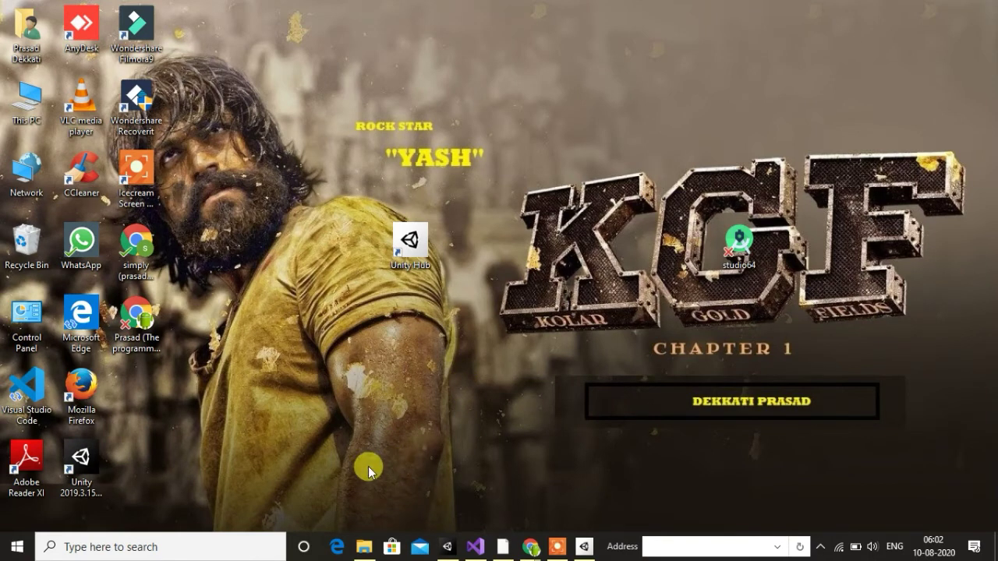
- Switch to the Visual Studio Installer, retry loading the developer news, and review the available and installed editions
{"action": "mouse_move", "coordinate": [475, 545]}
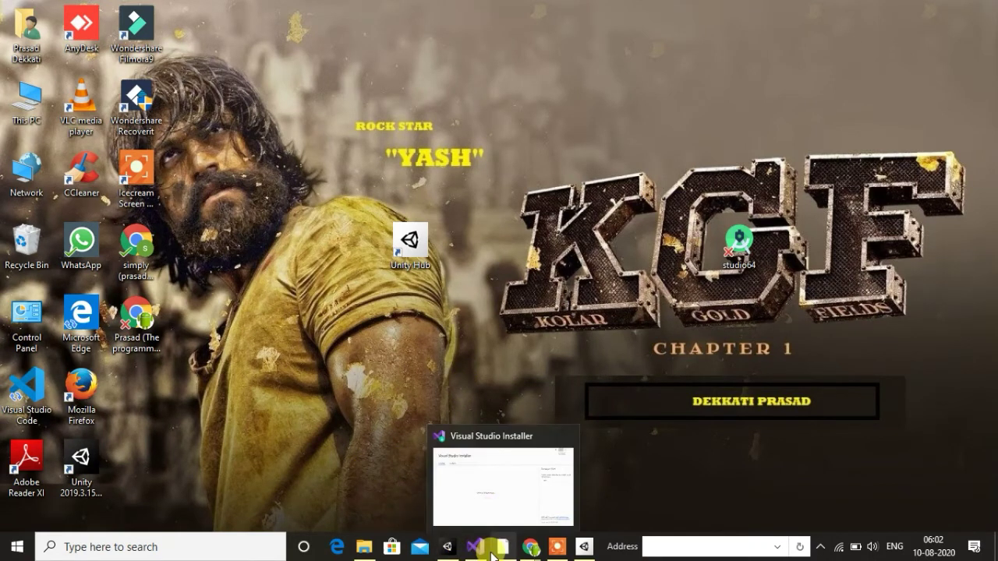
{"action": "left_click", "coordinate": [484, 492]}
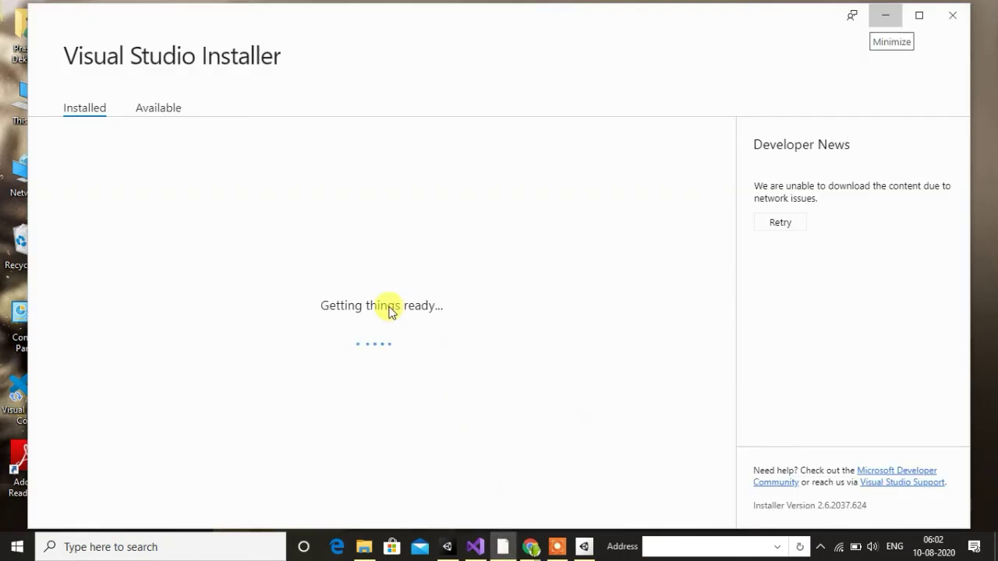
{"action": "left_click", "coordinate": [779, 225]}
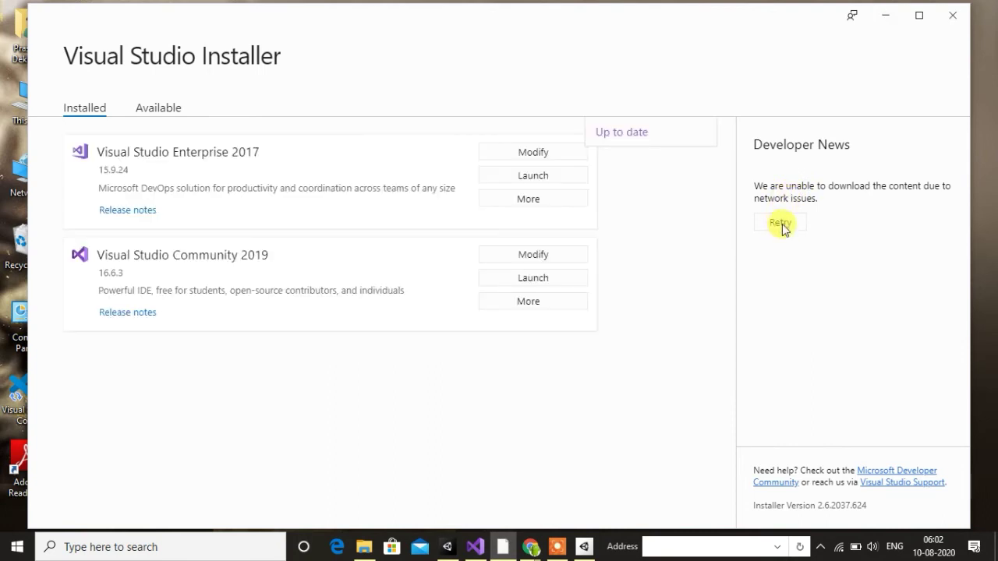
{"action": "left_click", "coordinate": [780, 223]}
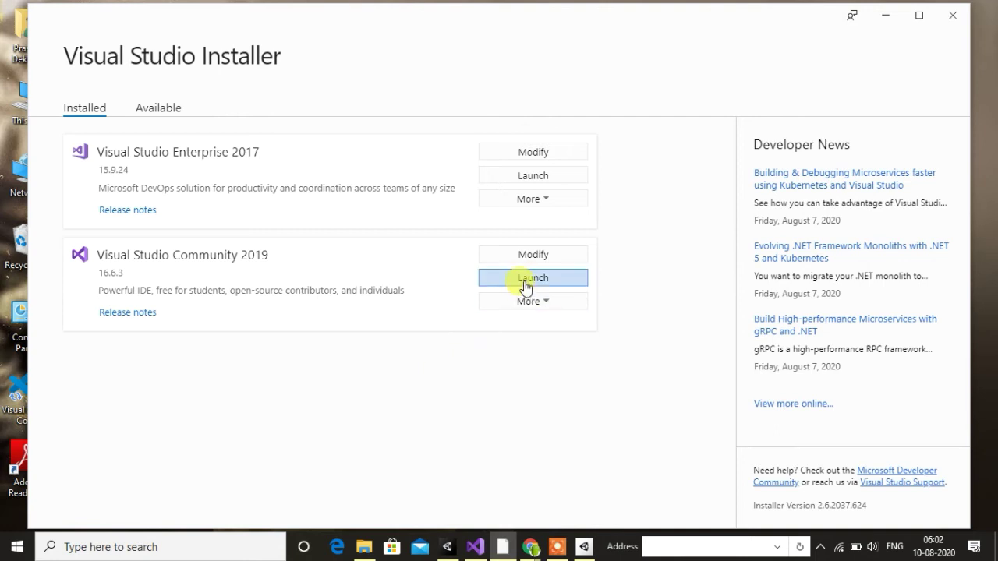
{"action": "left_click", "coordinate": [160, 117]}
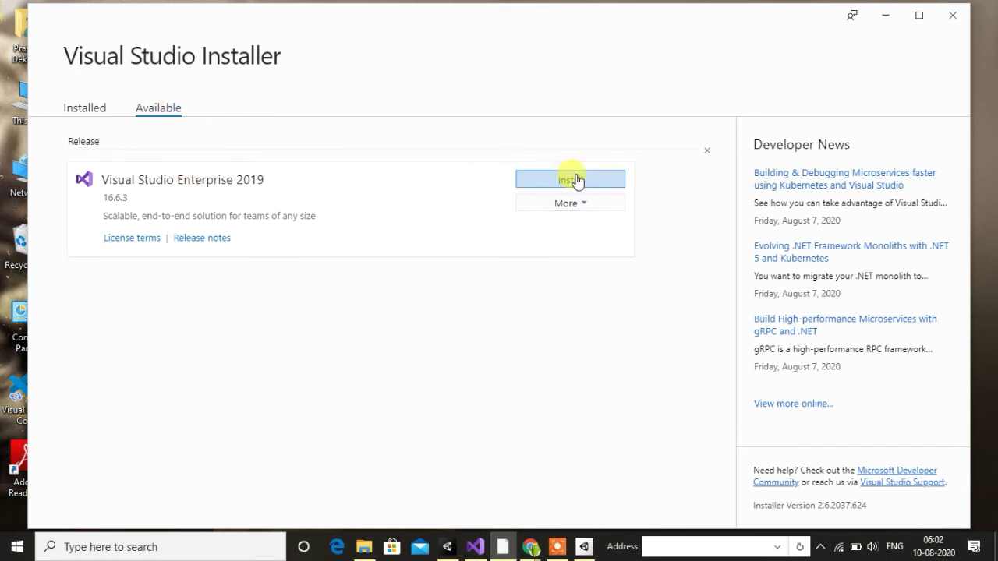
{"action": "left_click", "coordinate": [89, 110]}
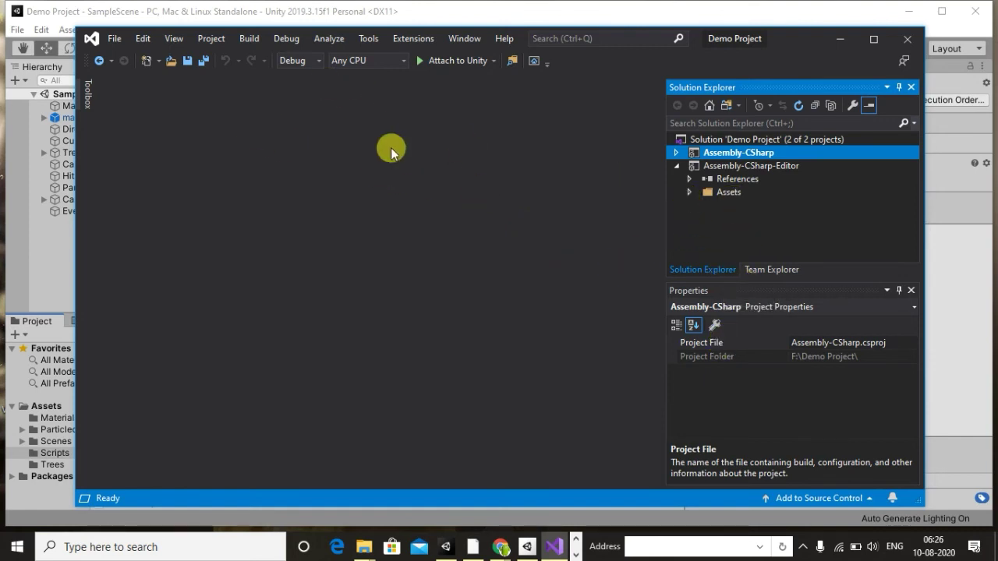
- View the Visible script from Unity's Assets/Scripts folder in Visual Studio and minimize the code editor again
{"action": "left_click", "coordinate": [841, 39]}
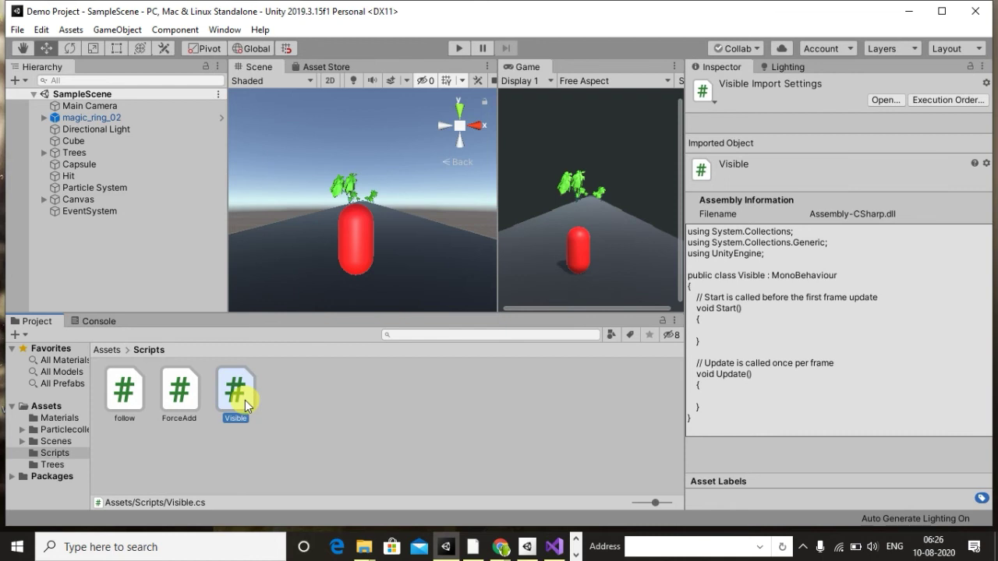
{"action": "double_click", "coordinate": [245, 399]}
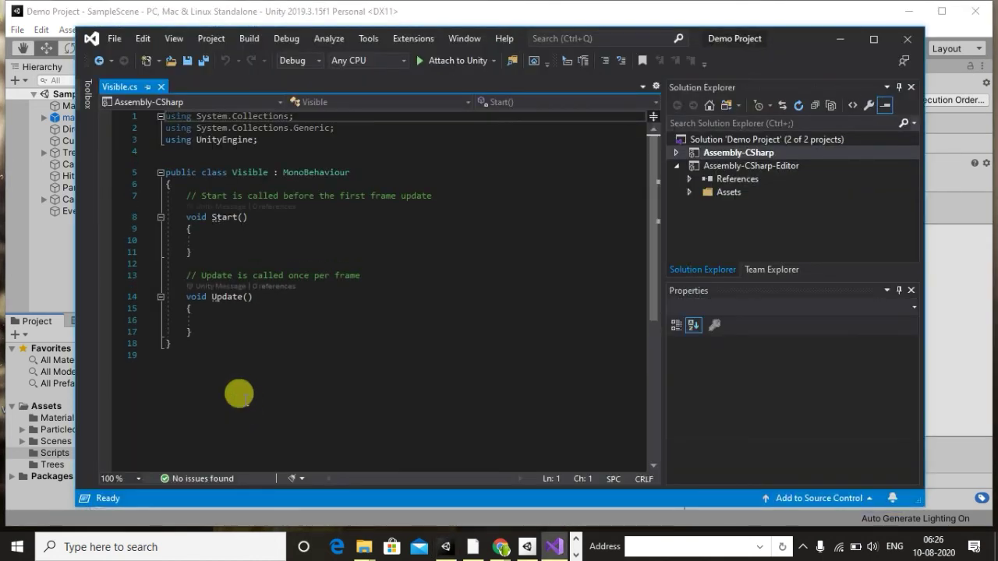
{"action": "left_click", "coordinate": [839, 37]}
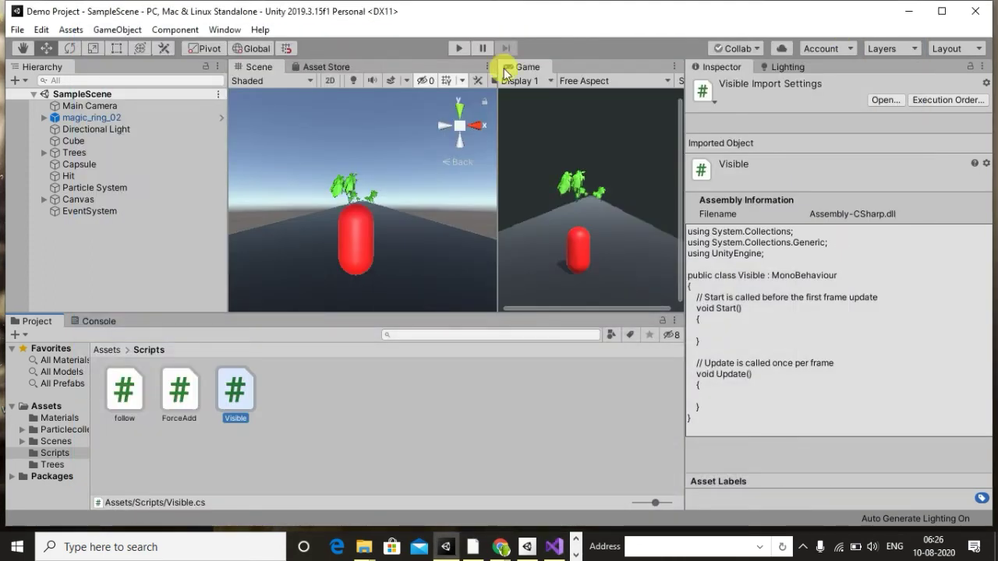
- Set Unity's External Script Editor preference to Visual Studio 2019 (Community) and close the preferences
{"action": "left_click", "coordinate": [43, 31]}
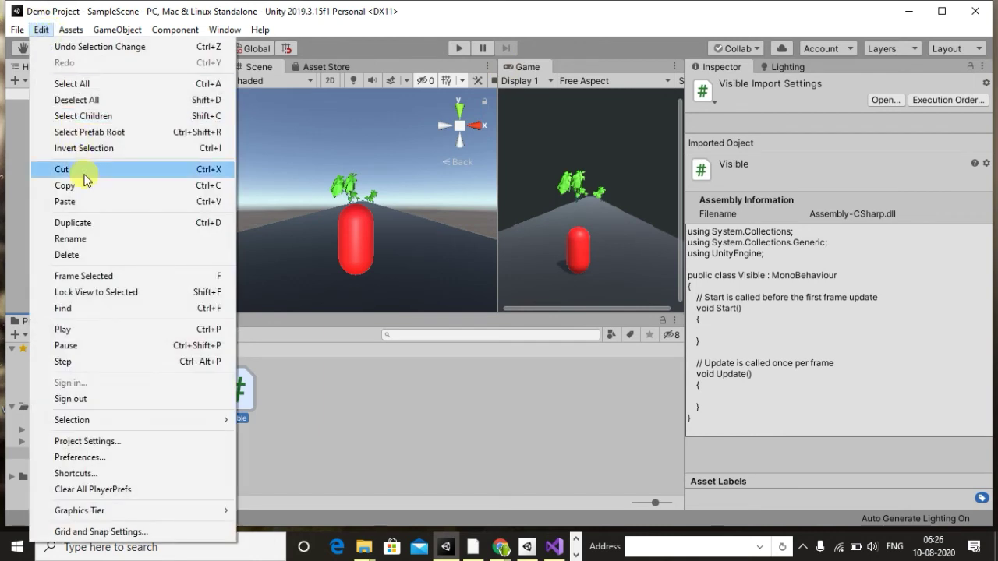
{"action": "left_click", "coordinate": [94, 456]}
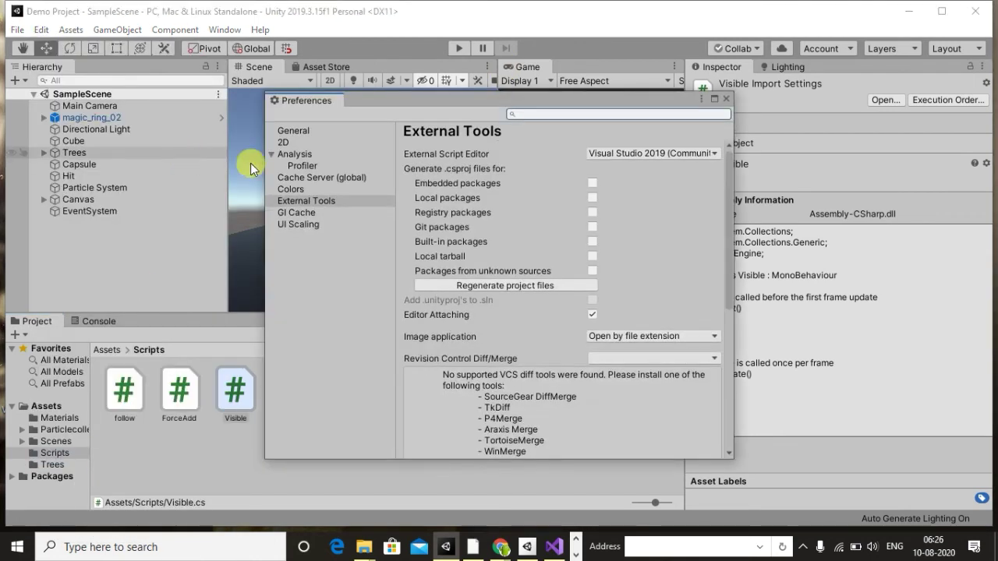
{"action": "left_click", "coordinate": [330, 202]}
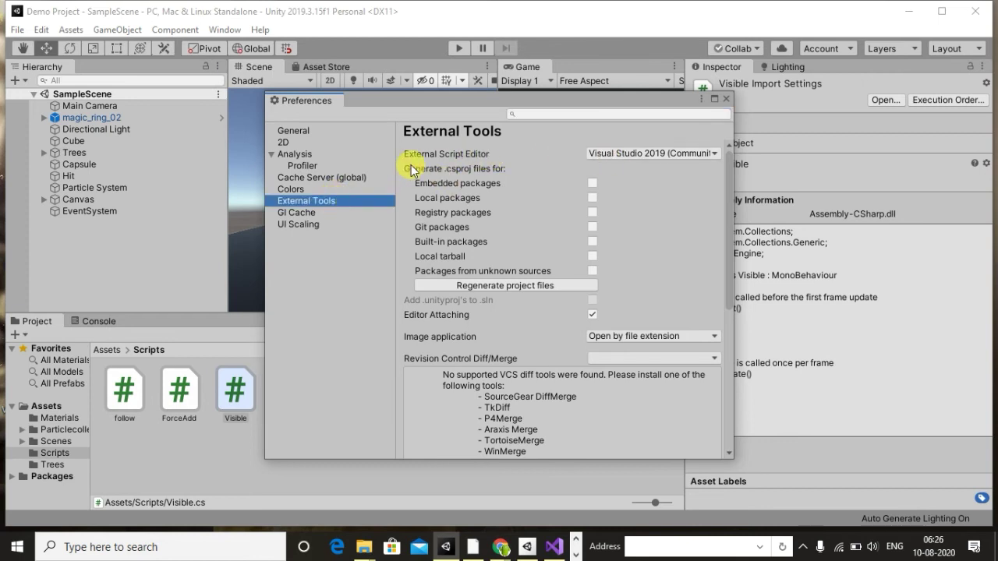
{"action": "left_click", "coordinate": [673, 154]}
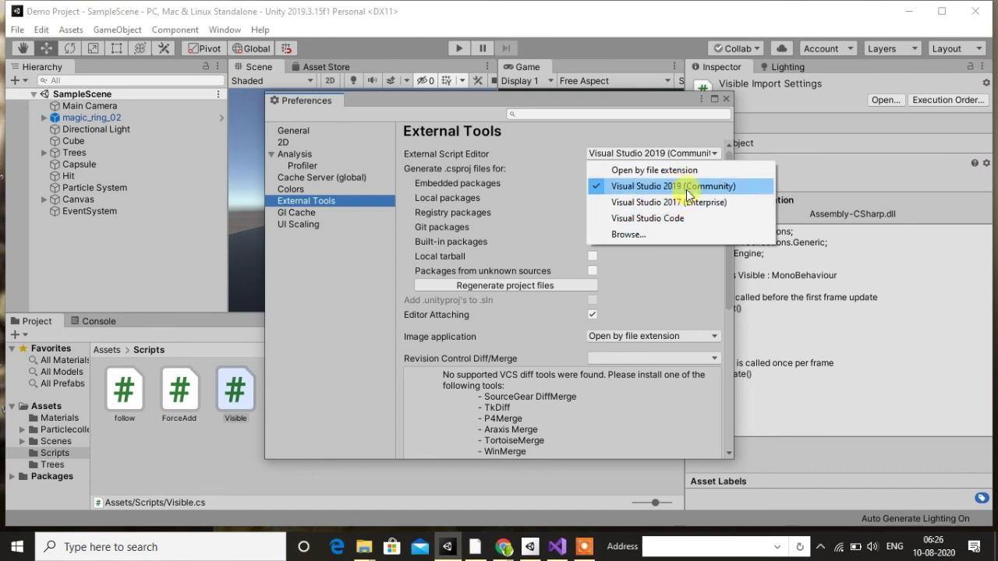
{"action": "left_click", "coordinate": [688, 190]}
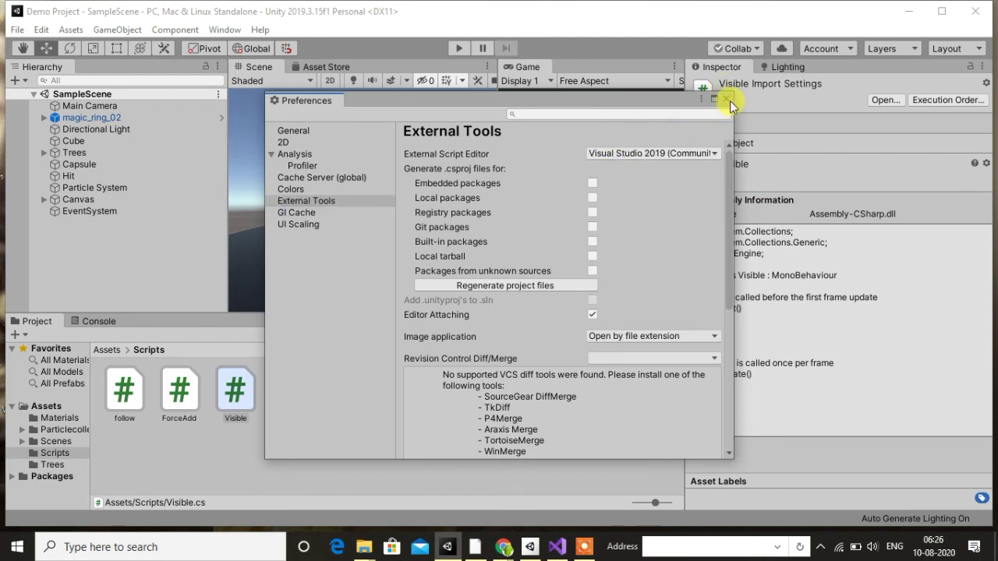
{"action": "left_click", "coordinate": [726, 100]}
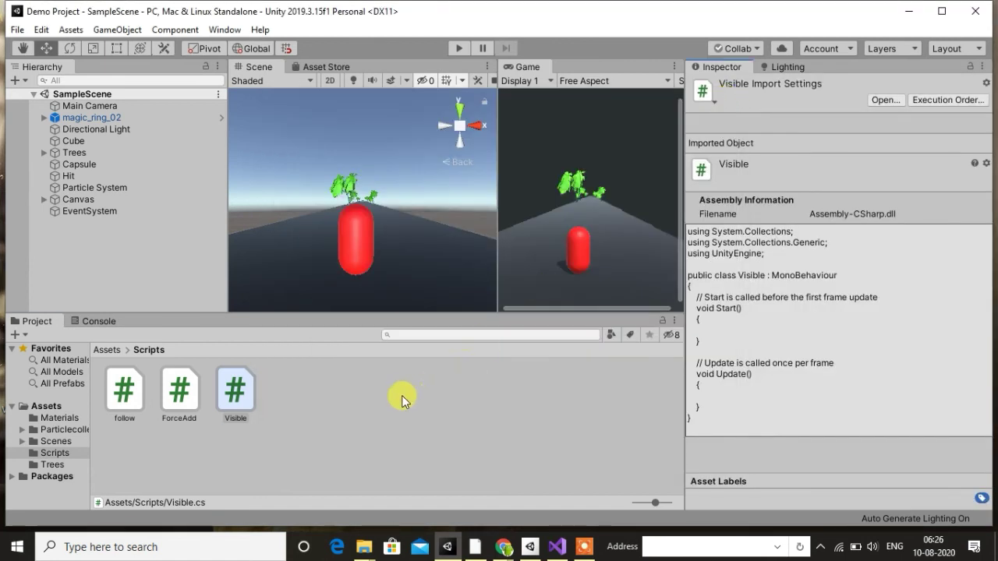
- Open the Visible script from Unity's Scripts folder in Visual Studio and place the cursor inside the Start method
{"action": "left_click", "coordinate": [237, 393]}
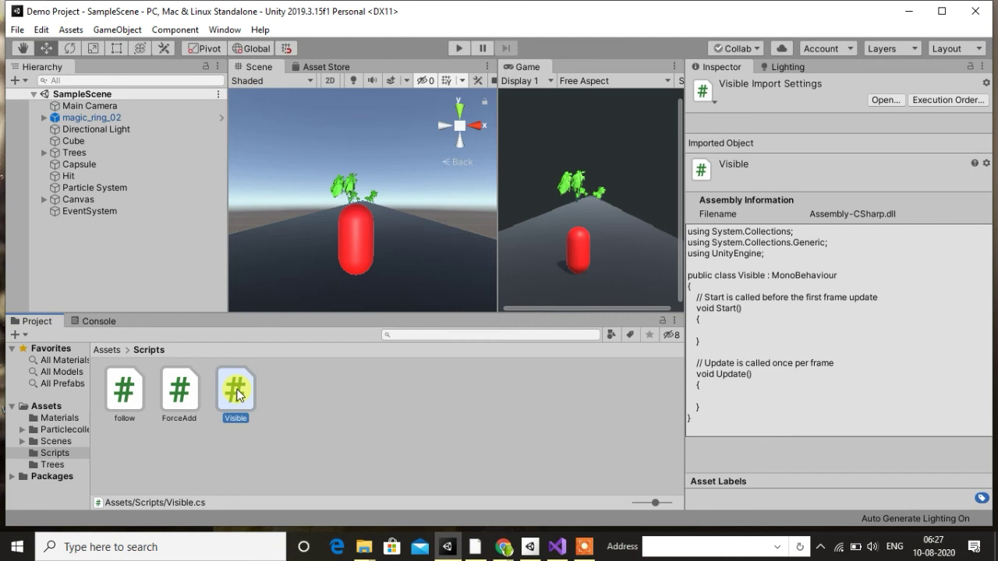
{"action": "double_click", "coordinate": [237, 393]}
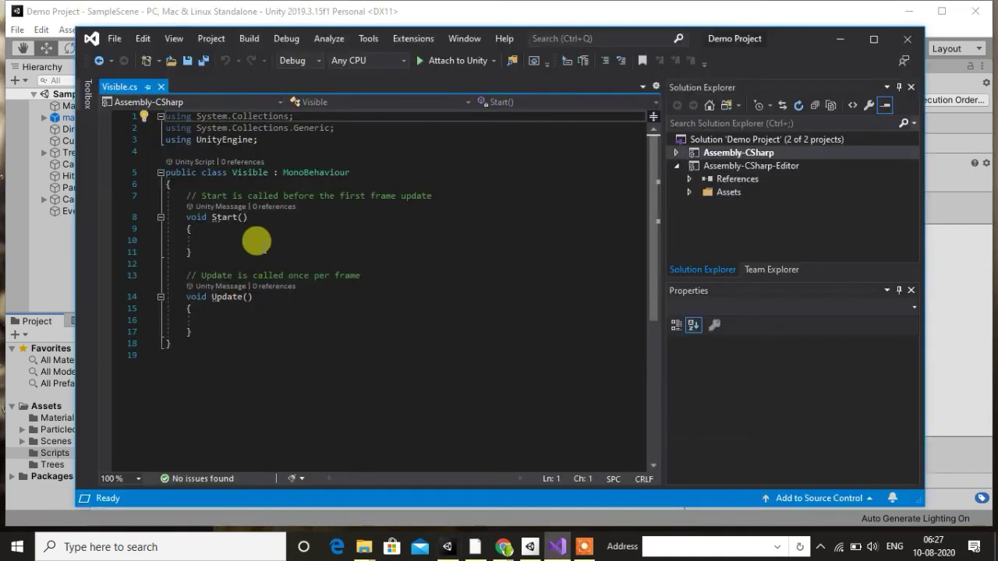
{"action": "left_click", "coordinate": [256, 239]}
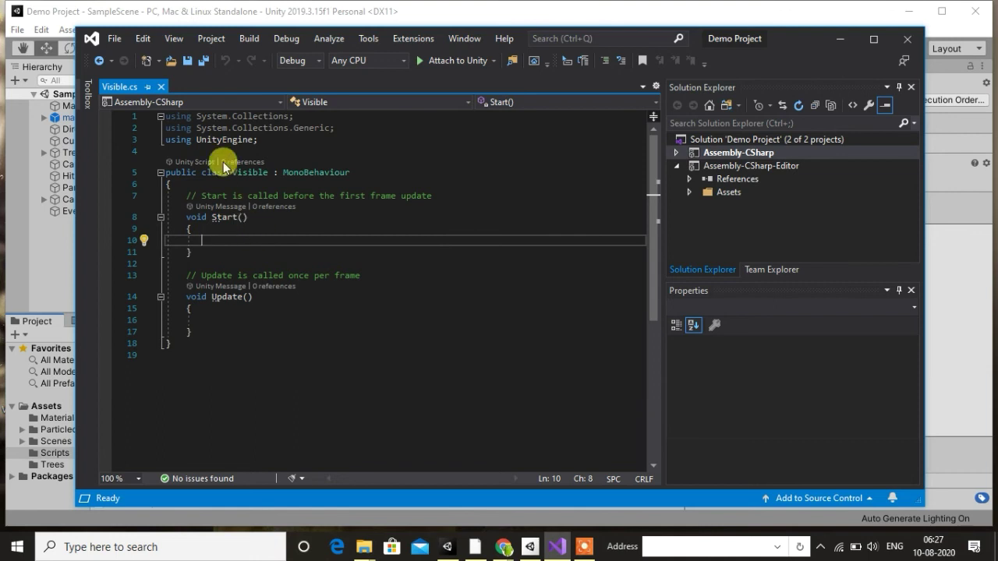
- Enter "get" inside the Start method to check the Unity code suggestions, and dismiss the suggestion list
{"action": "mouse_move", "coordinate": [189, 143]}
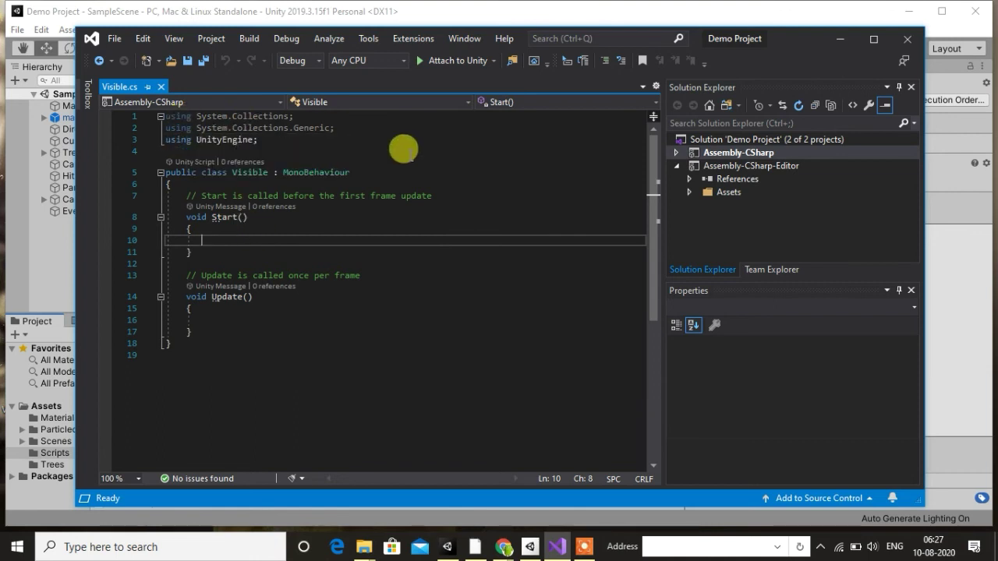
{"action": "left_click", "coordinate": [439, 168]}
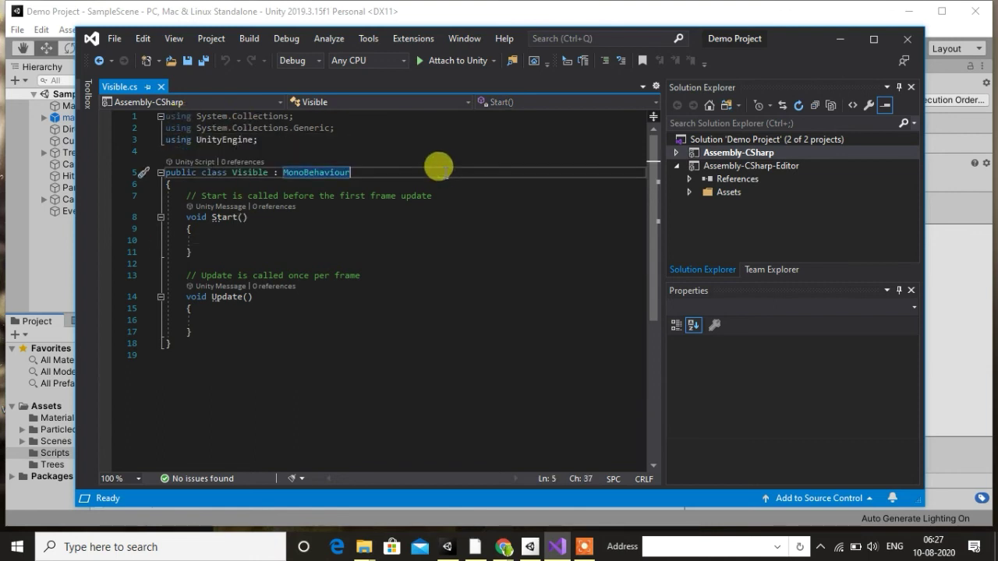
{"action": "left_click", "coordinate": [234, 238]}
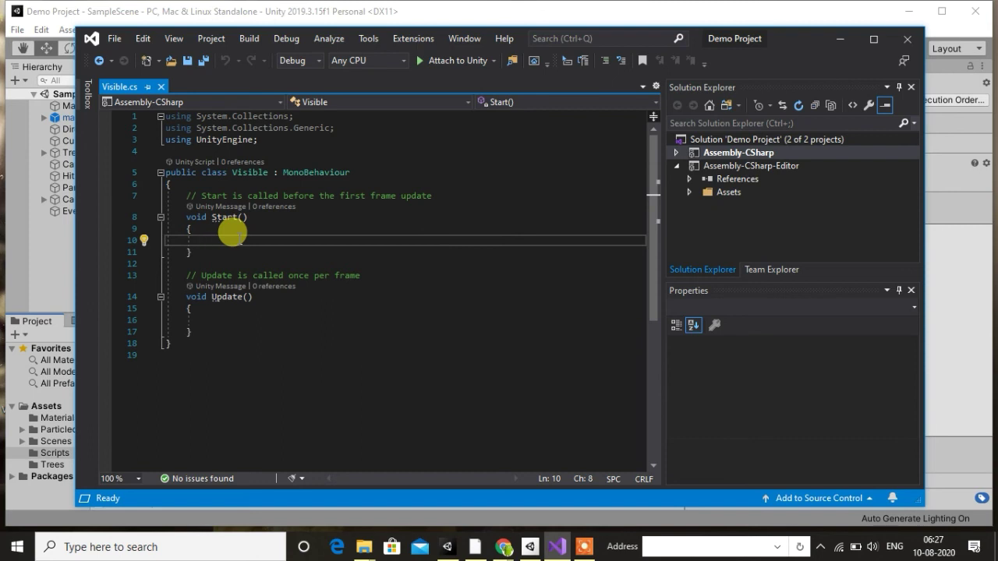
{"action": "type", "text": "ge"}
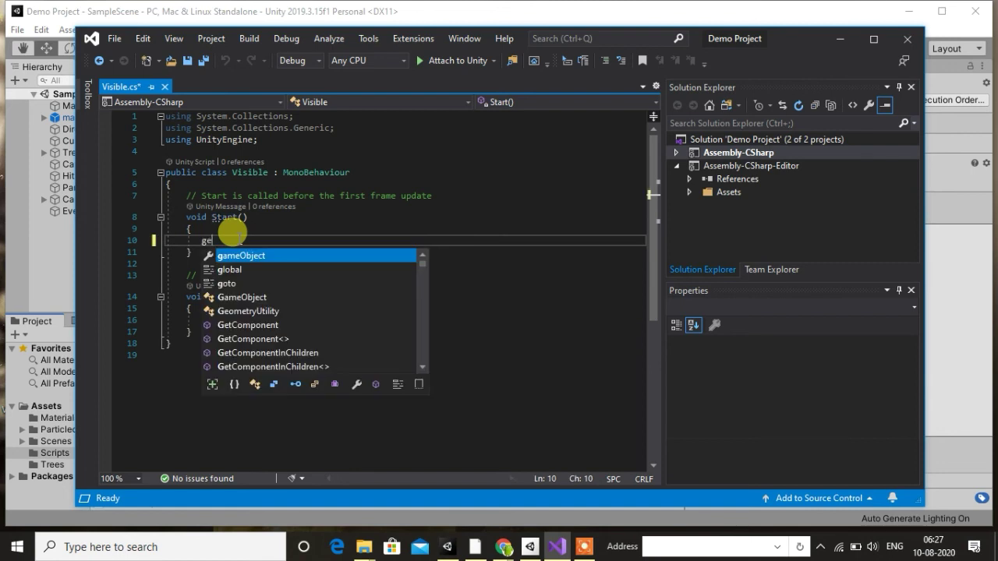
{"action": "type", "text": "t"}
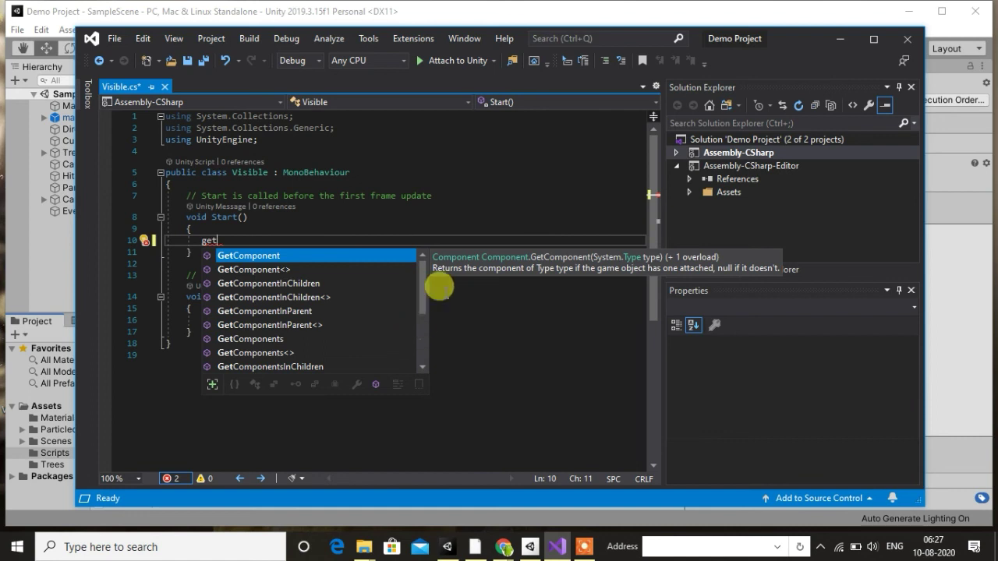
{"action": "left_click", "coordinate": [439, 290]}
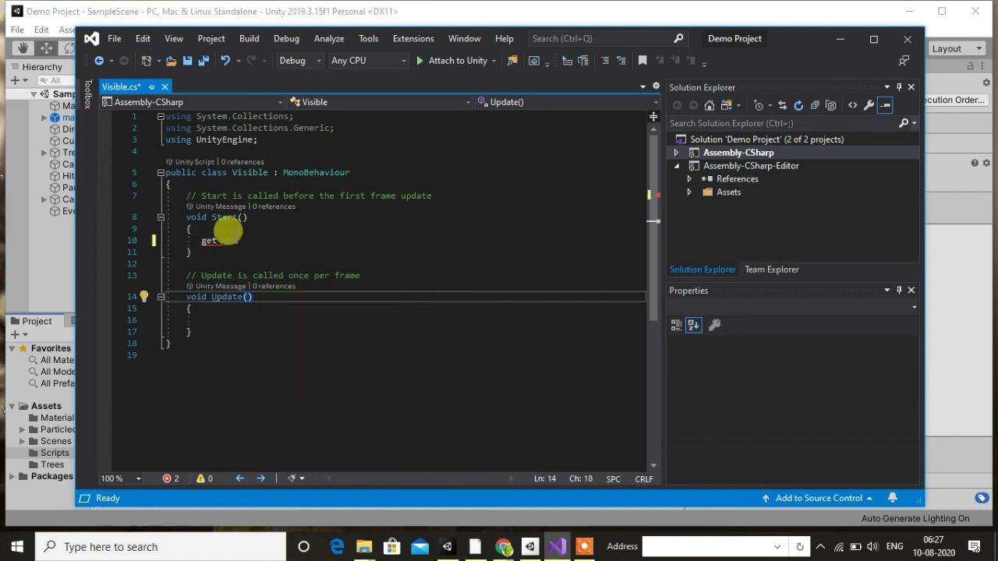
- Retype "get" in the Start method to show the code completions again, and clear the text from the line
{"action": "left_click", "coordinate": [212, 238]}
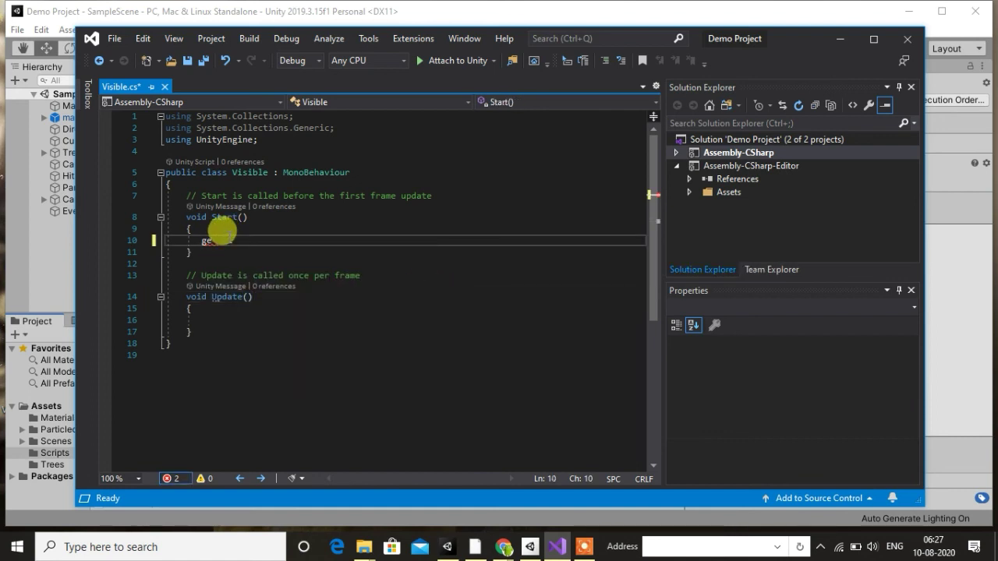
{"action": "key", "text": "BackSpace"}
{"action": "key", "text": "BackSpace"}
{"action": "type", "text": "get"}
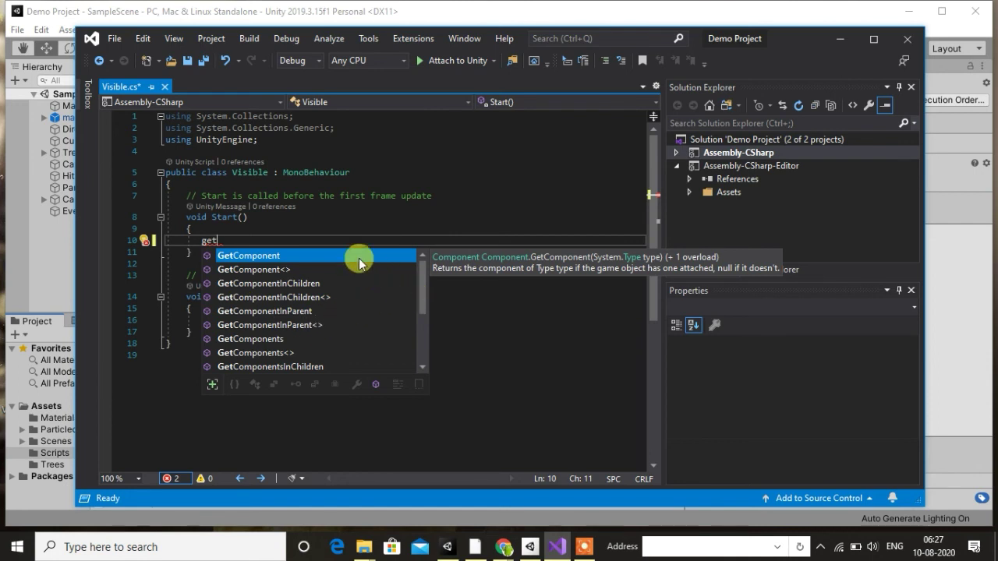
{"action": "key", "text": "BackSpace"}
{"action": "key", "text": "BackSpace"}
{"action": "key", "text": "BackSpace"}
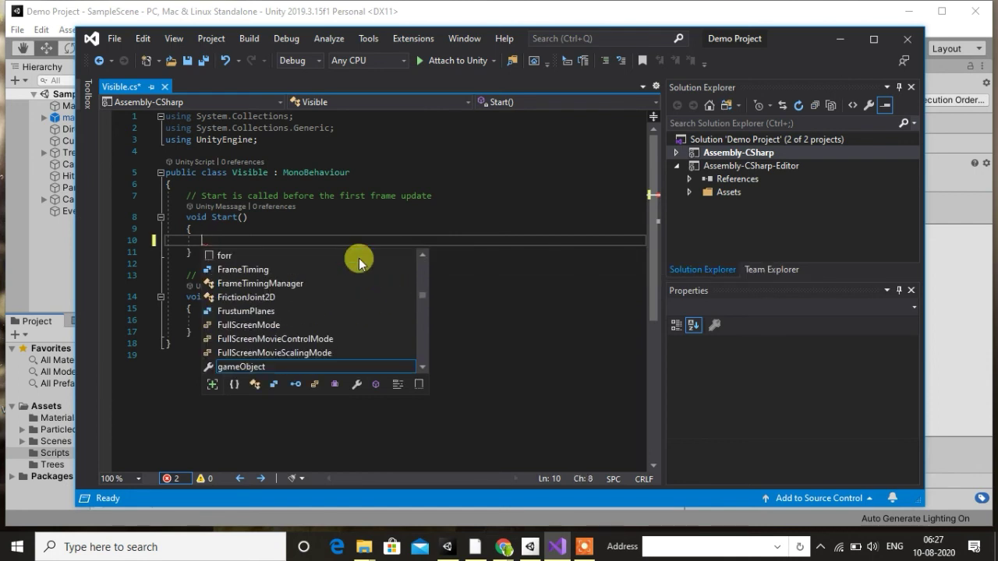
{"action": "left_click", "coordinate": [355, 216]}
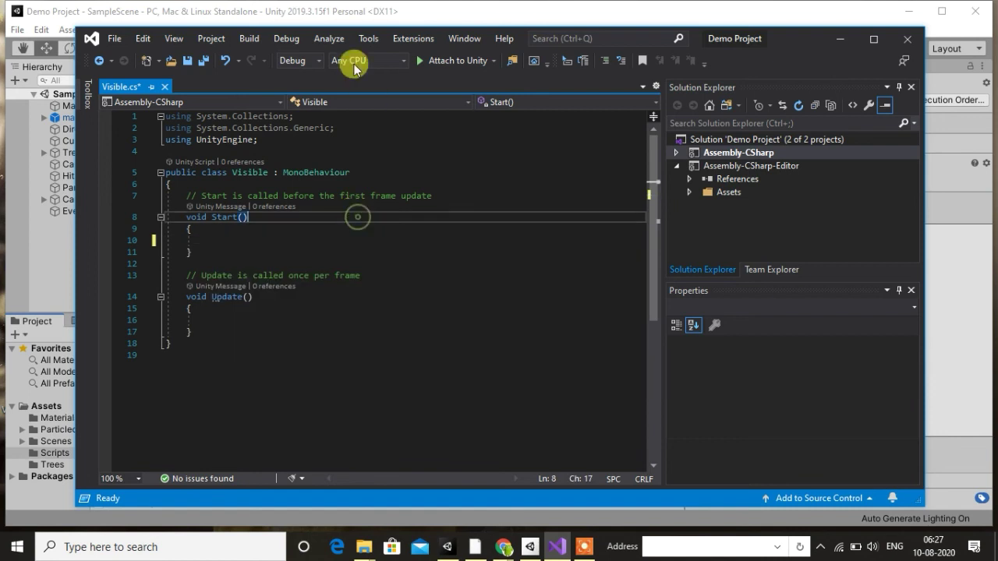
- Open Get Tools and Features, check that the Game development with Unity workload is selected, and minimize the installer
{"action": "left_click", "coordinate": [367, 39]}
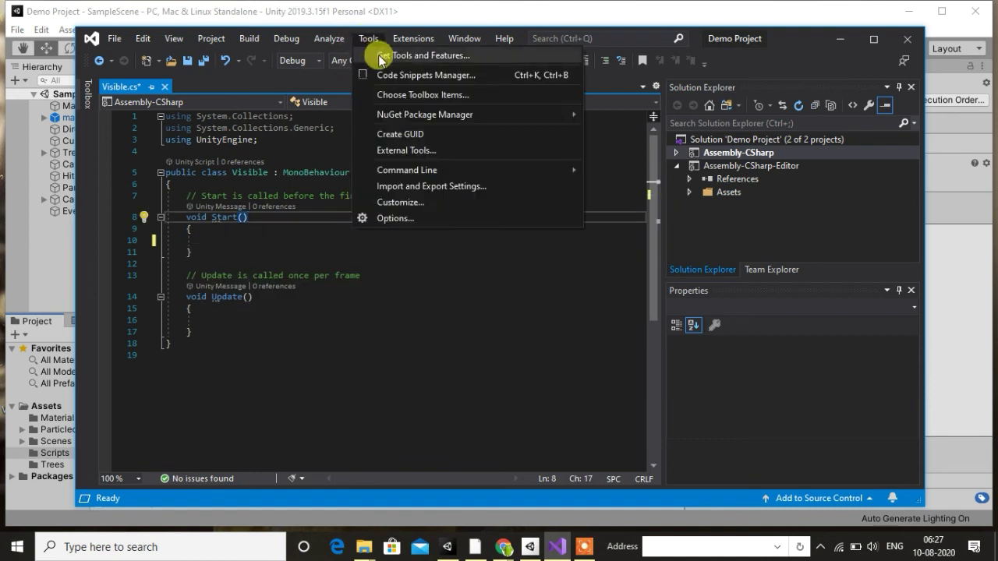
{"action": "left_click", "coordinate": [381, 56]}
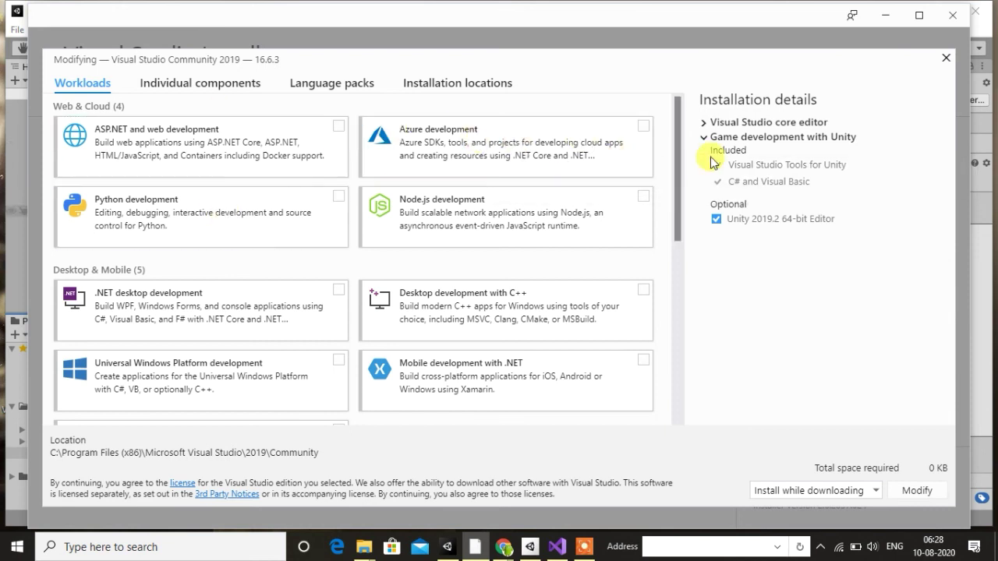
{"action": "left_click_drag", "start_coordinate": [678, 141], "coordinate": [660, 277]}
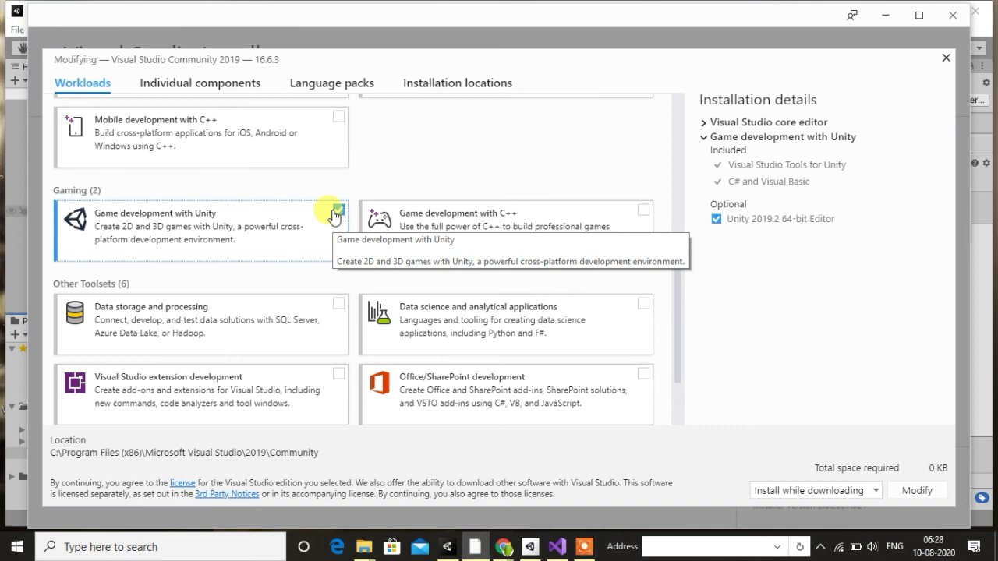
{"action": "left_click", "coordinate": [888, 15]}
- Test Unity code completion once more with "get" on the empty line in Start, and delete the test text
{"action": "left_click", "coordinate": [267, 239]}
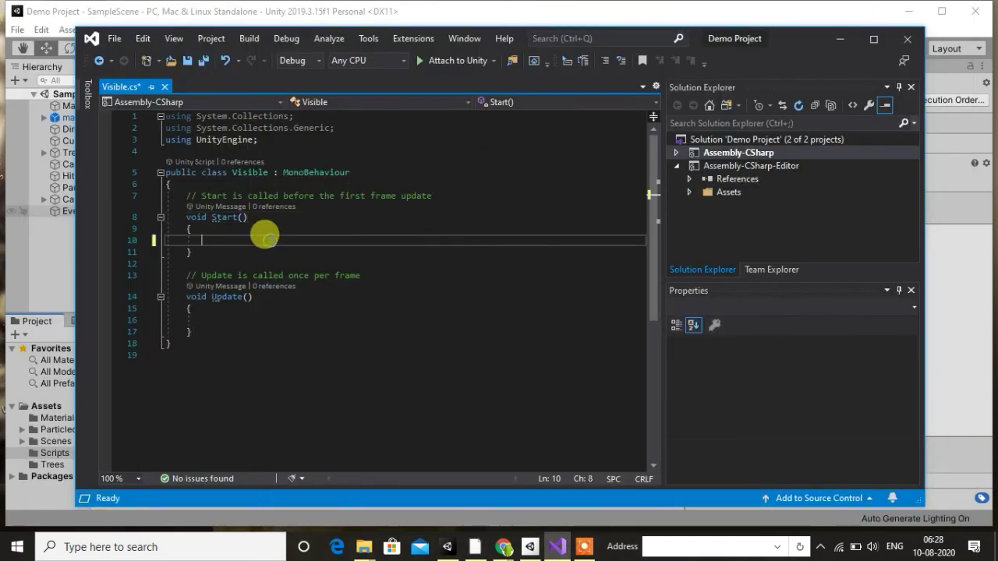
{"action": "type", "text": "get"}
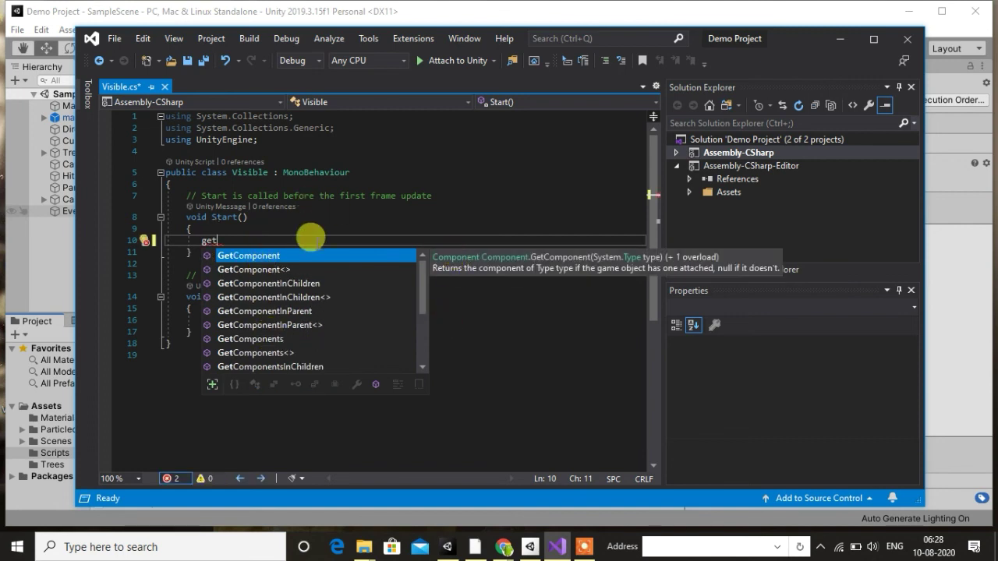
{"action": "key", "text": "BackSpace"}
{"action": "key", "text": "BackSpace"}
{"action": "key", "text": "BackSpace"}
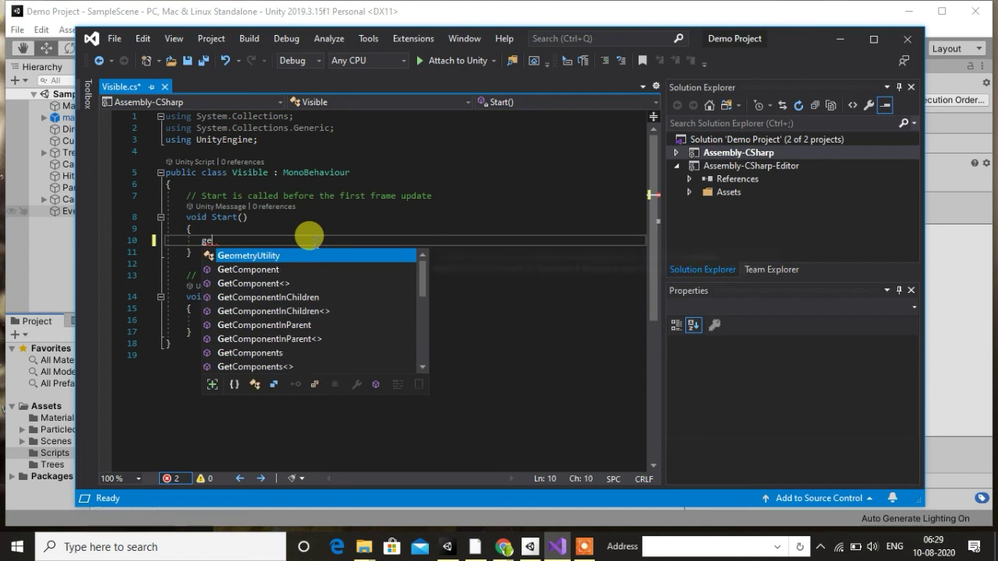